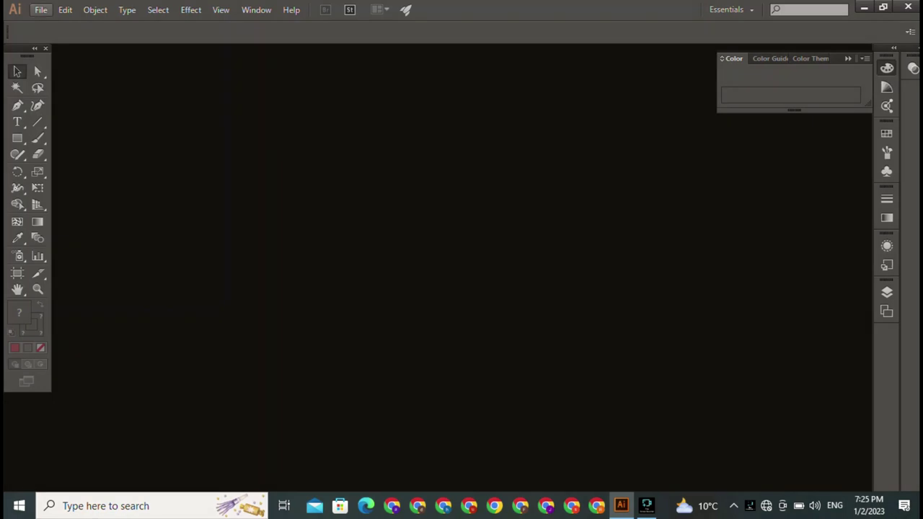
Step: Create a new blank 1280 × 769 pt Untitled-1 document with the default settings
click(41, 9)
click(43, 23)
key(Return)
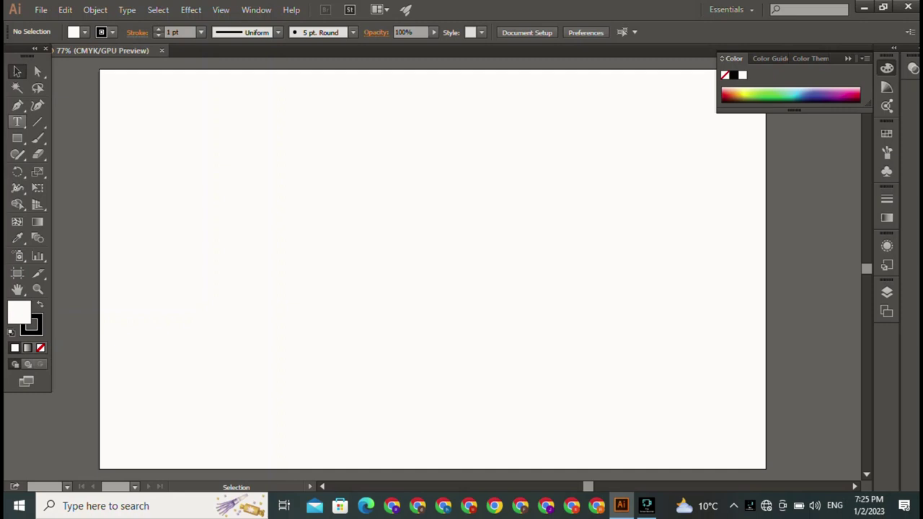
Step: Type the letters IB on the artboard and scale the text up
click(18, 122)
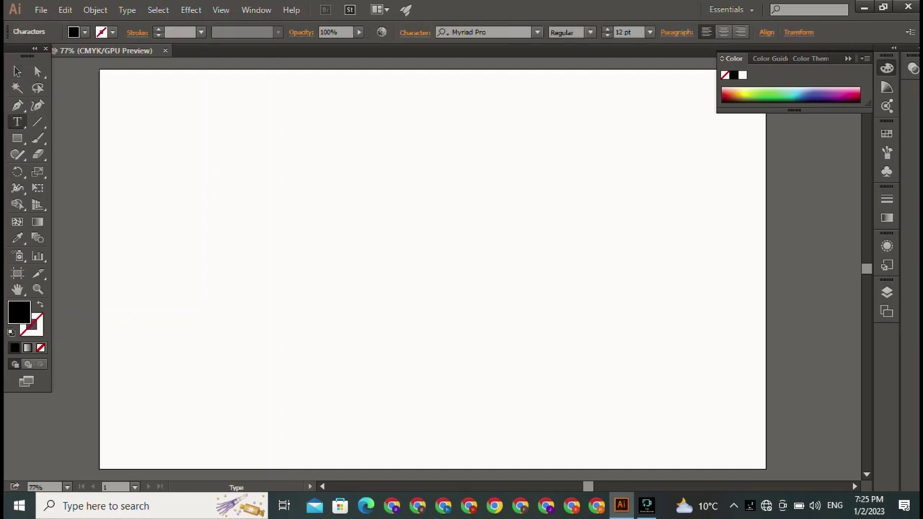
click(211, 136)
text(B)
key(Escape)
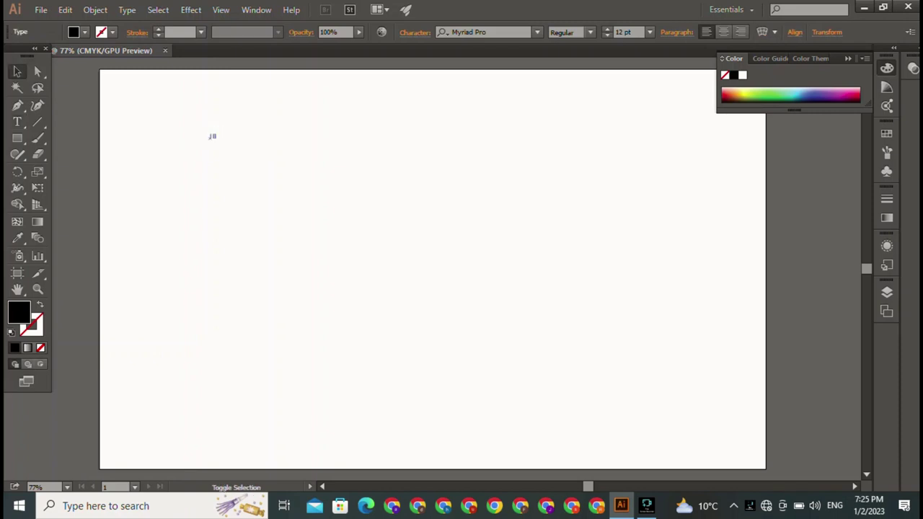
drag(217, 141, 440, 364)
Step: Set the IB text's font family to Home Christmas Regular
click(490, 32)
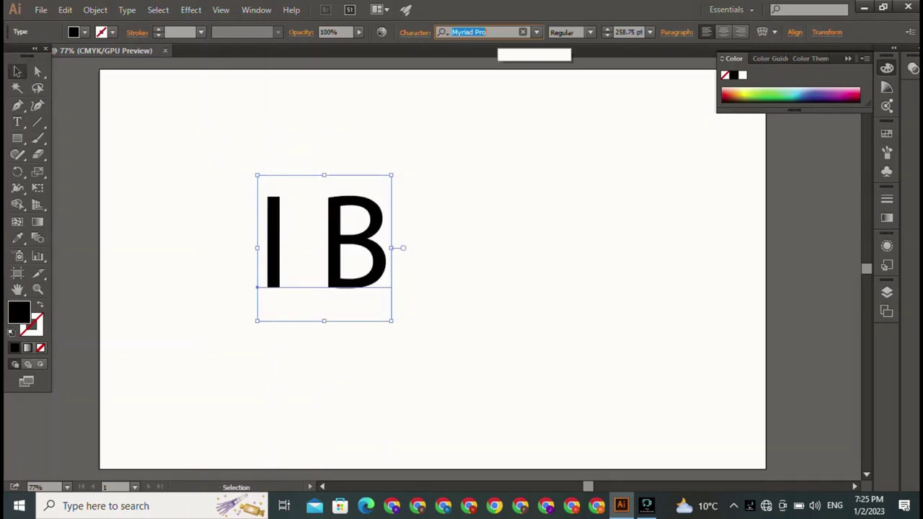
key(BackSpace)
text(H)
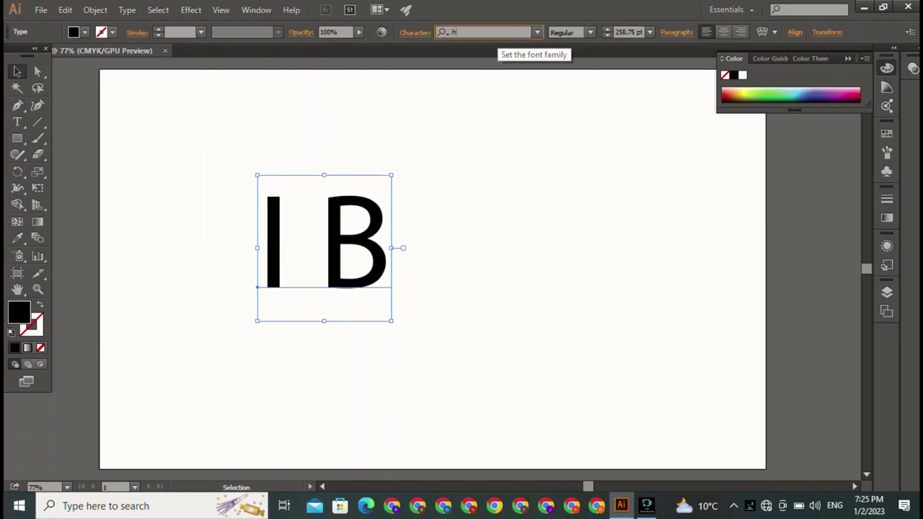
text(ome)
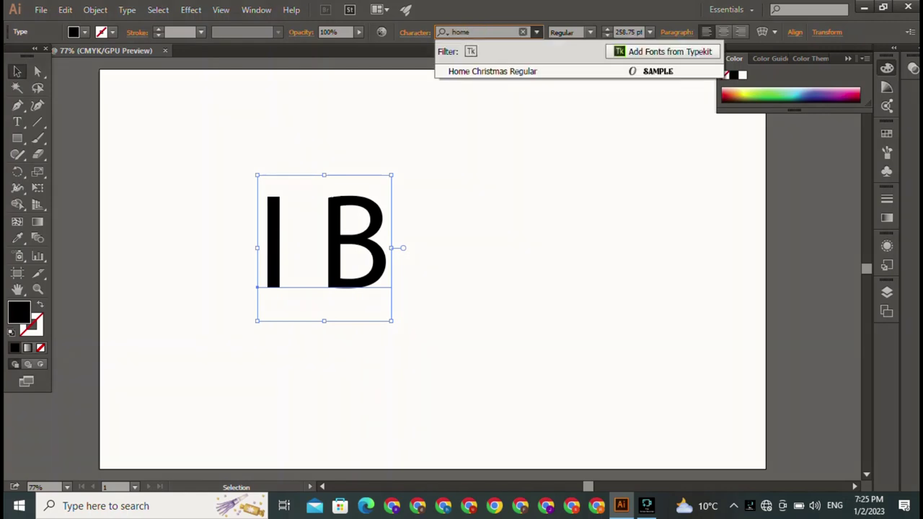
key(Return)
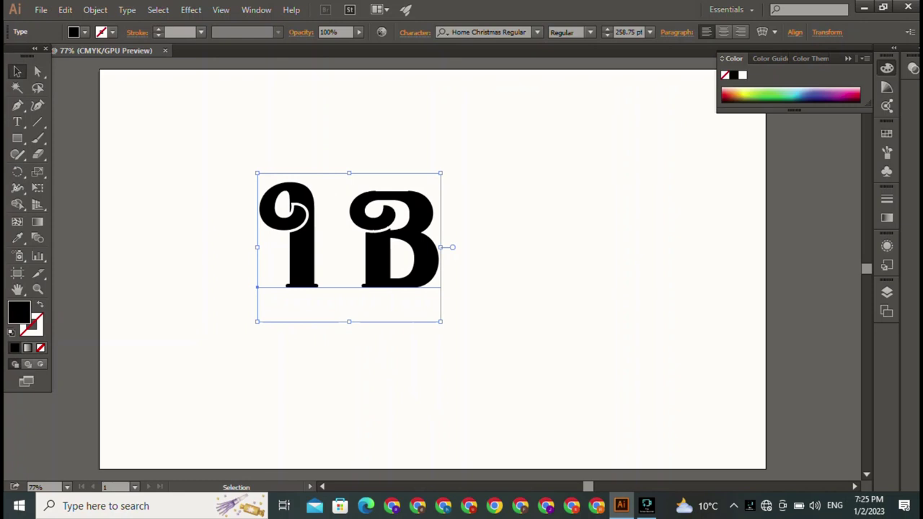
Step: Enlarge the IB text by about a fifth, to 318.64 pt
key(ctrl+shift+a)
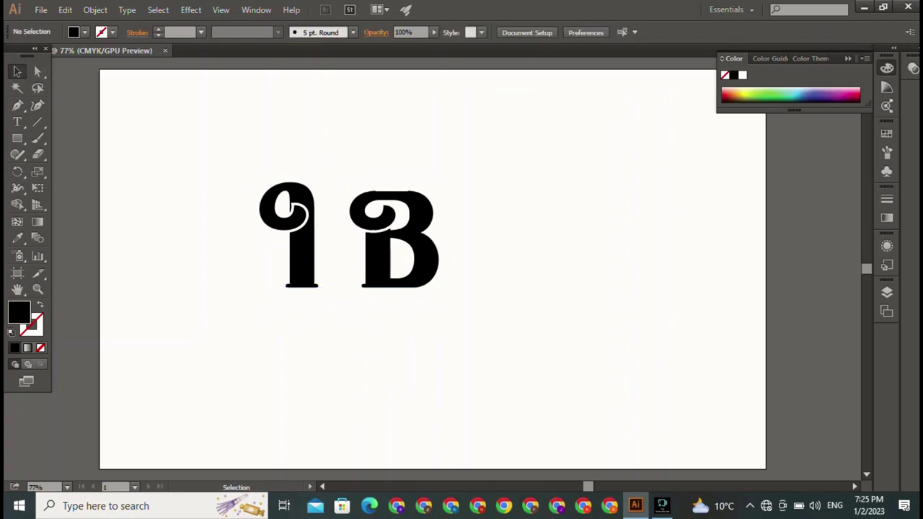
key(ctrl+a)
drag(442, 321, 480, 351)
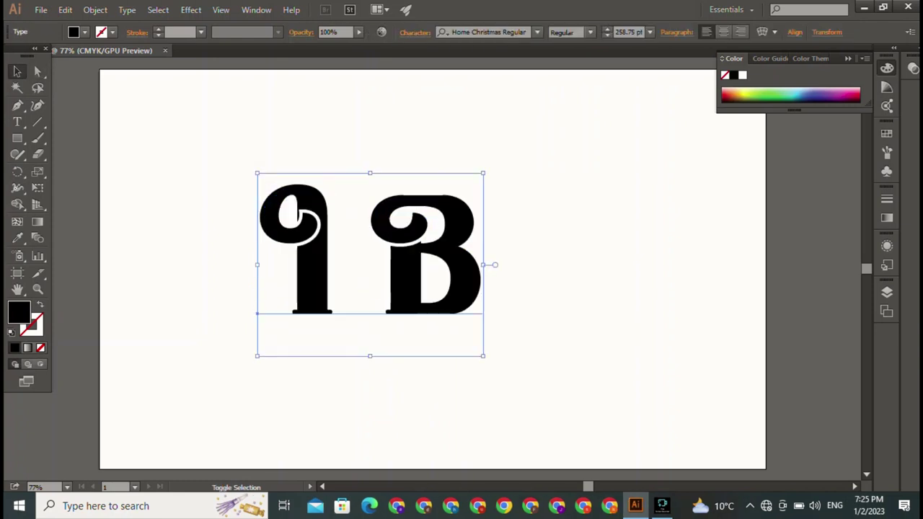
key(ctrl+shift+a)
key(ctrl+a)
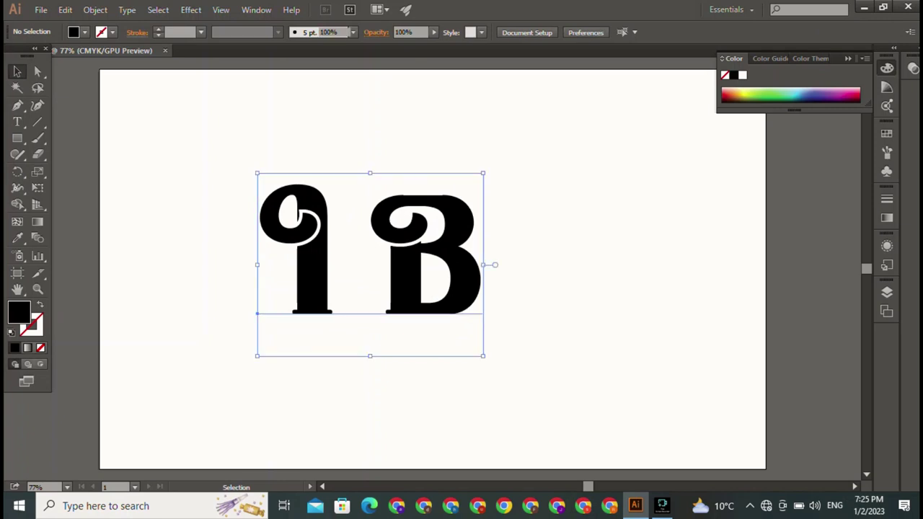
key(t)
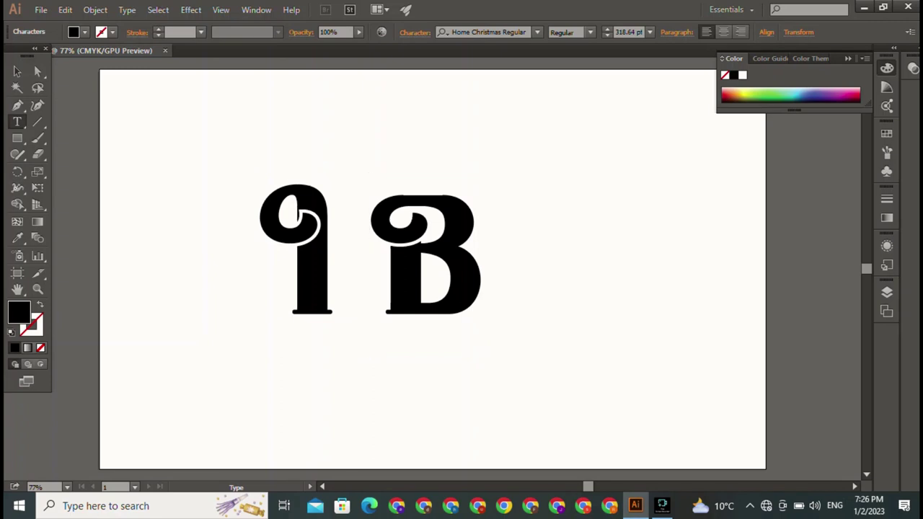
Step: Delete the B from the IB text and nudge the remaining I slightly right
click(483, 264)
key(BackSpace)
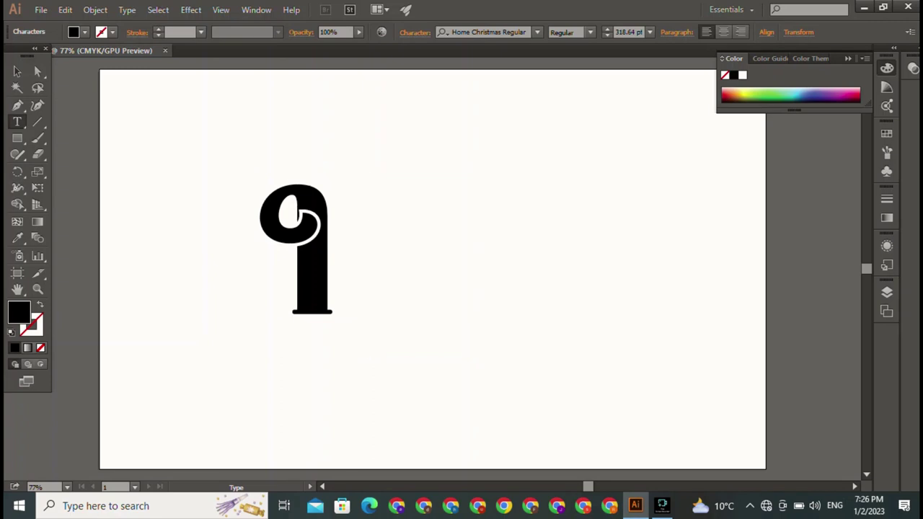
scroll(433, 267, down, 2)
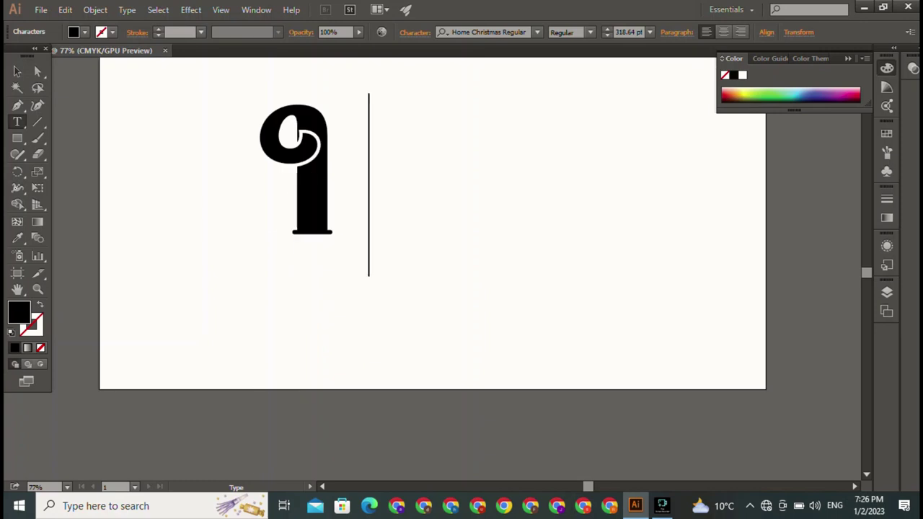
key(Escape)
click(377, 183)
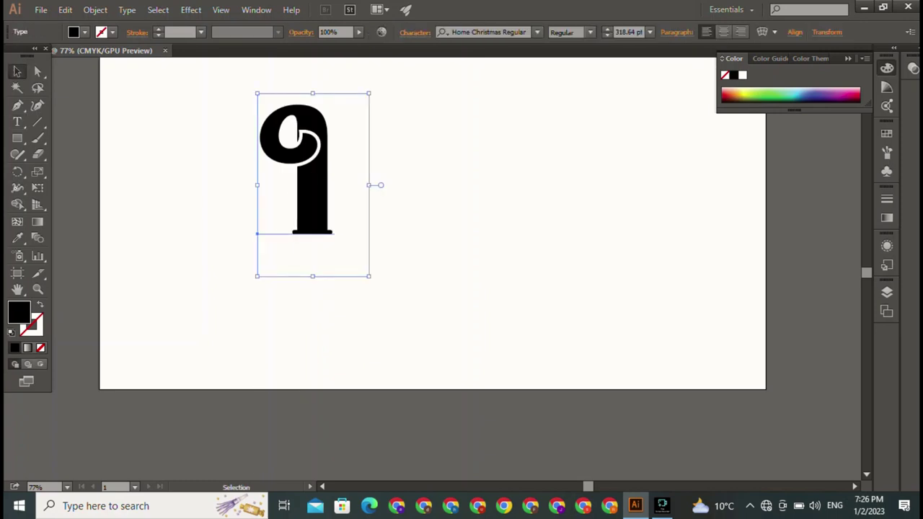
drag(310, 187, 332, 187)
drag(456, 60, 458, 160)
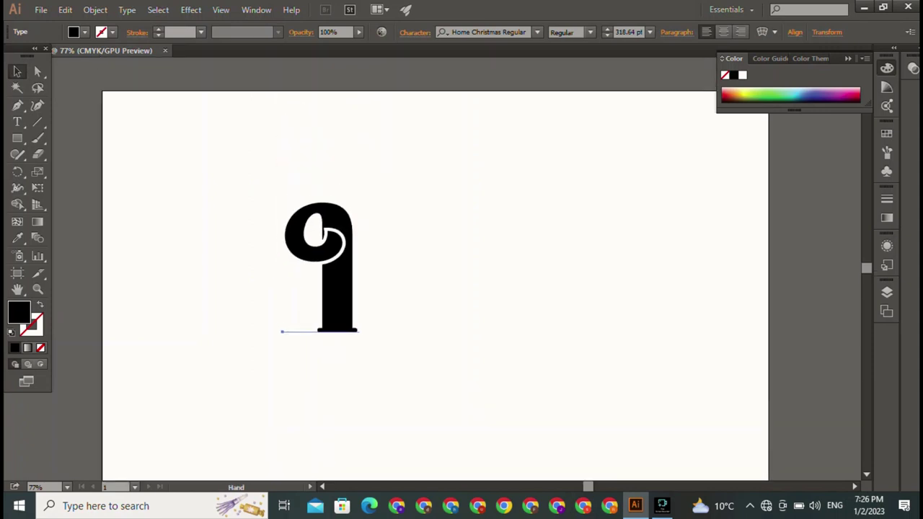
Step: Type a new B as separate point text and enlarge it beside the I
key(t)
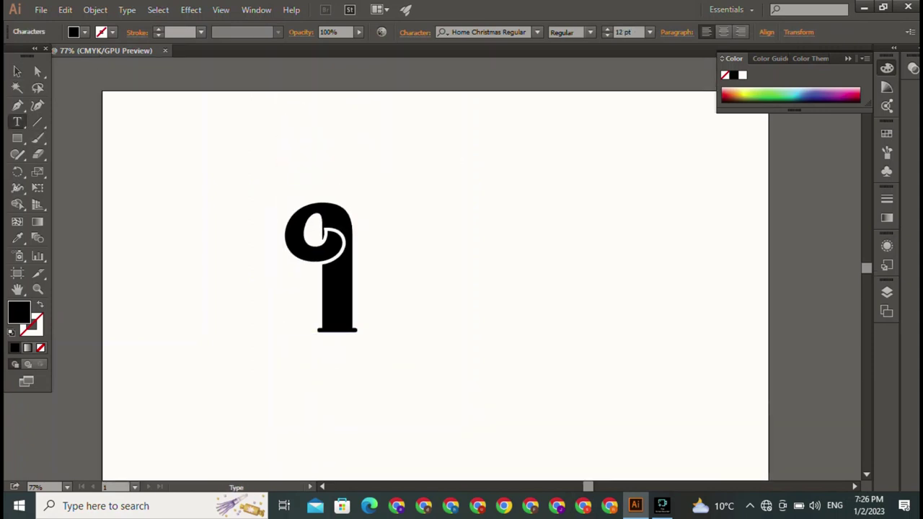
click(461, 160)
text(B)
key(Escape)
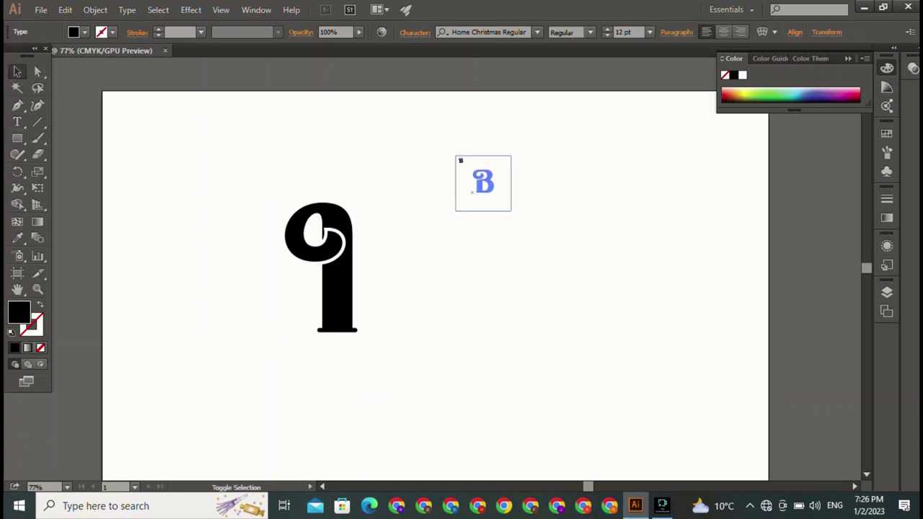
drag(547, 245, 364, 290)
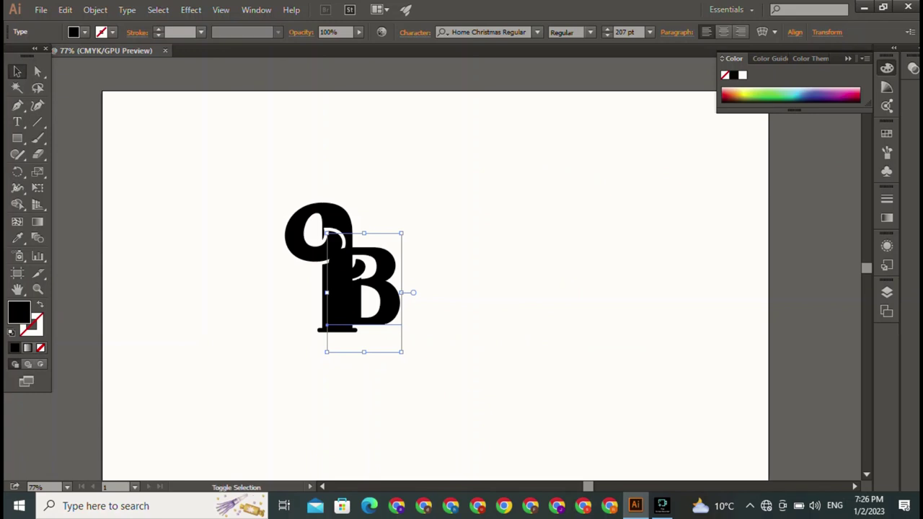
drag(402, 232, 465, 130)
mouse_move(397, 216)
mouse_down()
mouse_move(361, 265)
mouse_move(351, 264)
mouse_move(470, 266)
mouse_up()
Step: Shrink the B slightly to 315.03 pt and move it well right of the I
key(ctrl+shift+a)
key(ctrl+shift+a)
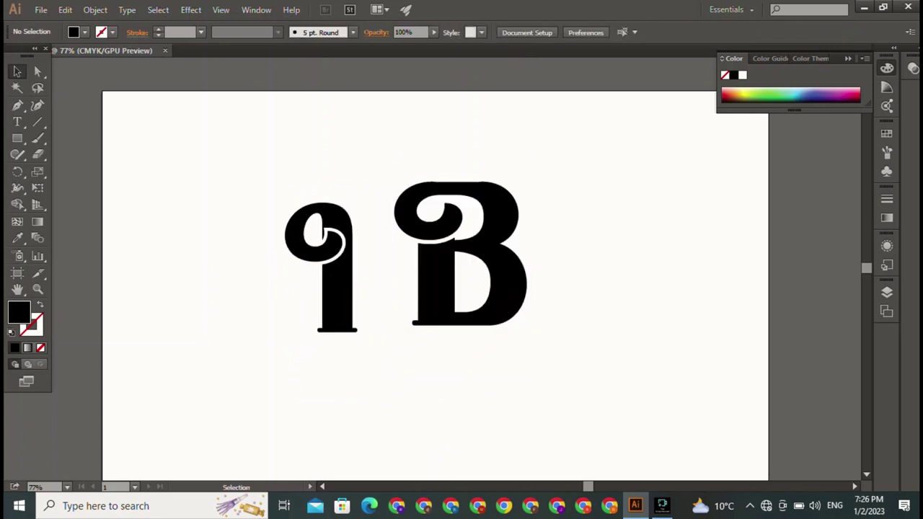
click(391, 325)
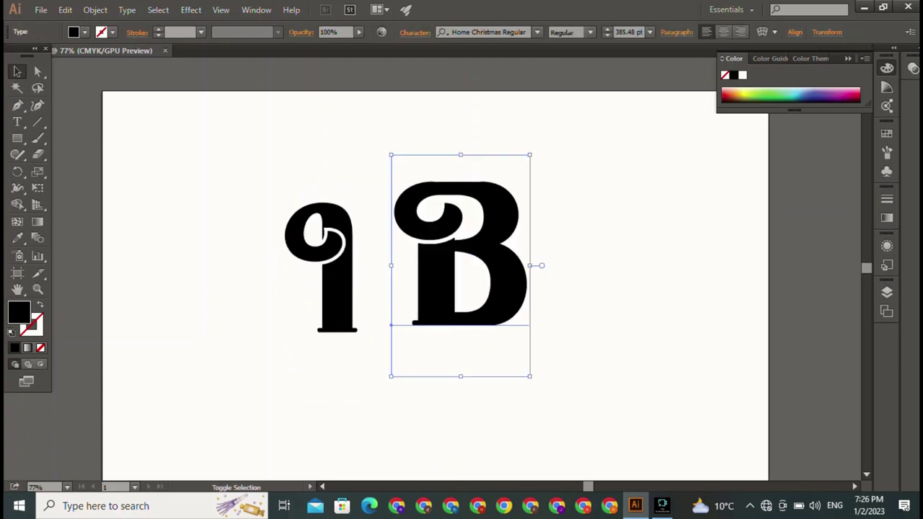
drag(531, 152, 505, 195)
drag(391, 334, 312, 330)
key(ctrl+shift+a)
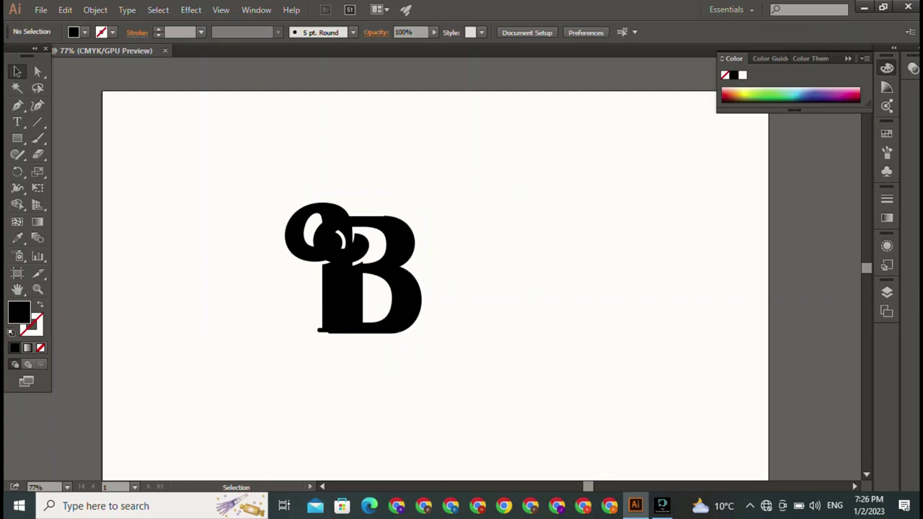
drag(404, 324, 626, 331)
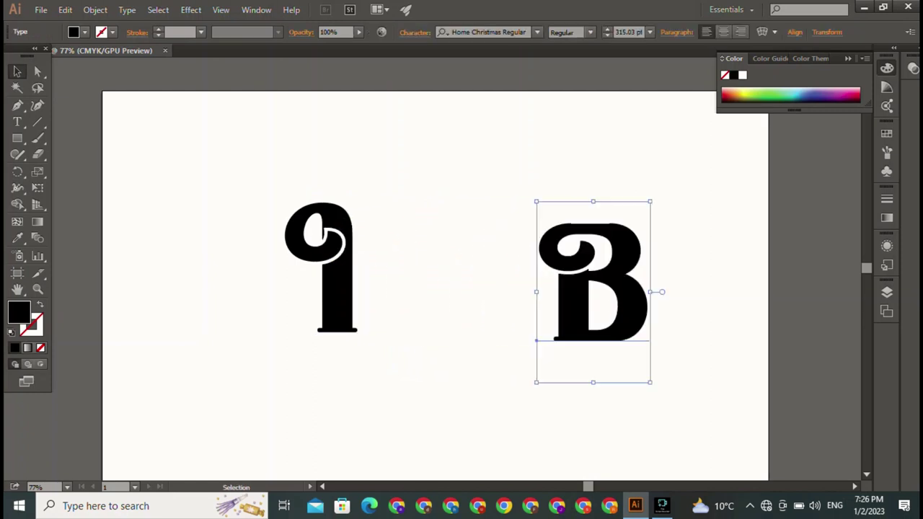
key(ctrl+shift+a)
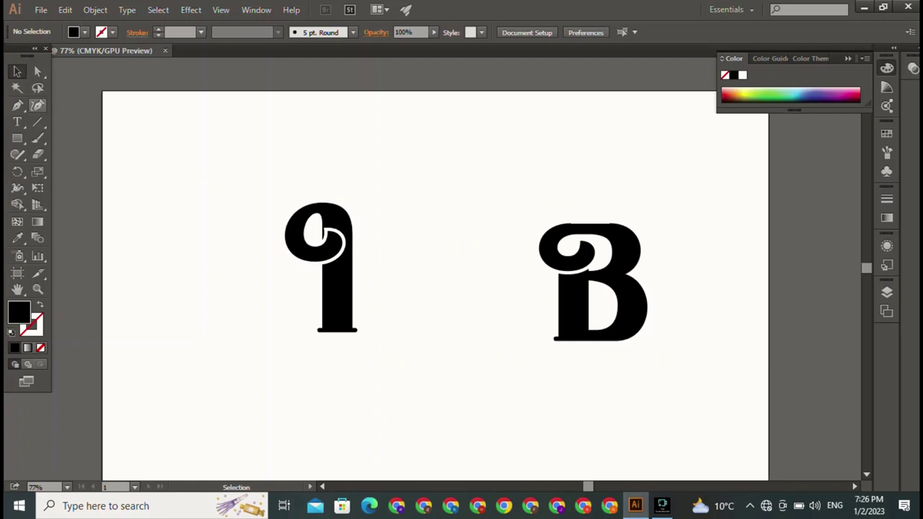
Step: Draw a black rectangle overlapping the left side of the B
click(18, 138)
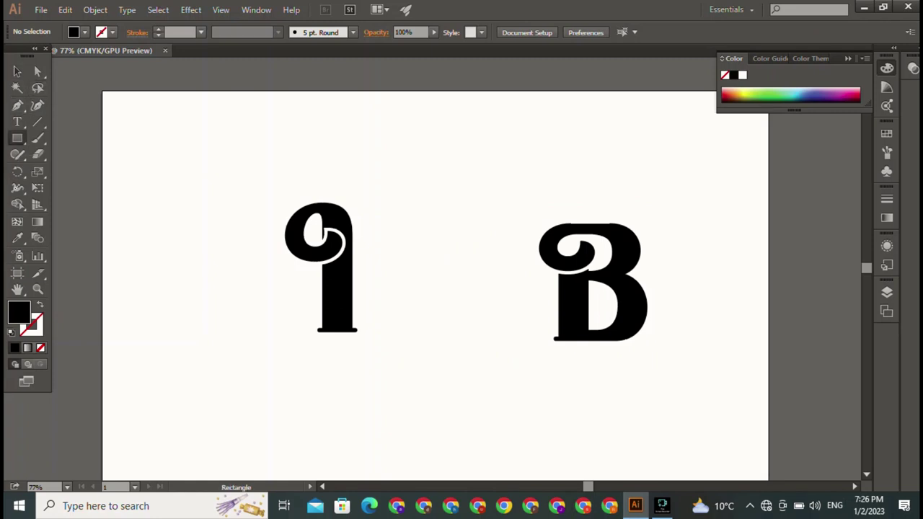
drag(456, 157, 557, 315)
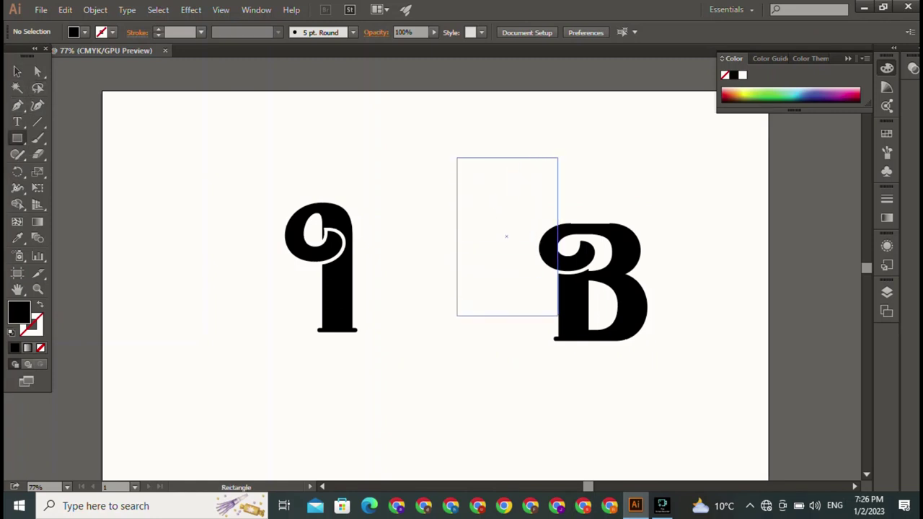
key(v)
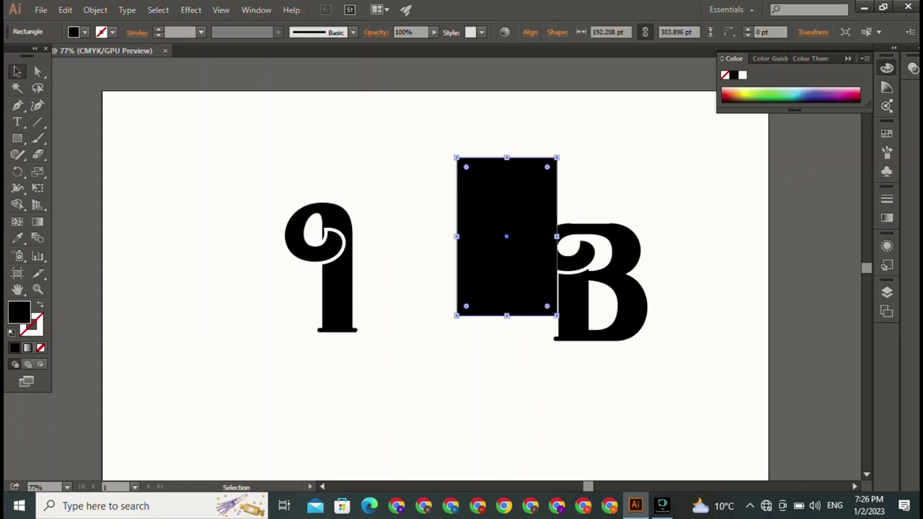
key(ctrl+shift+a)
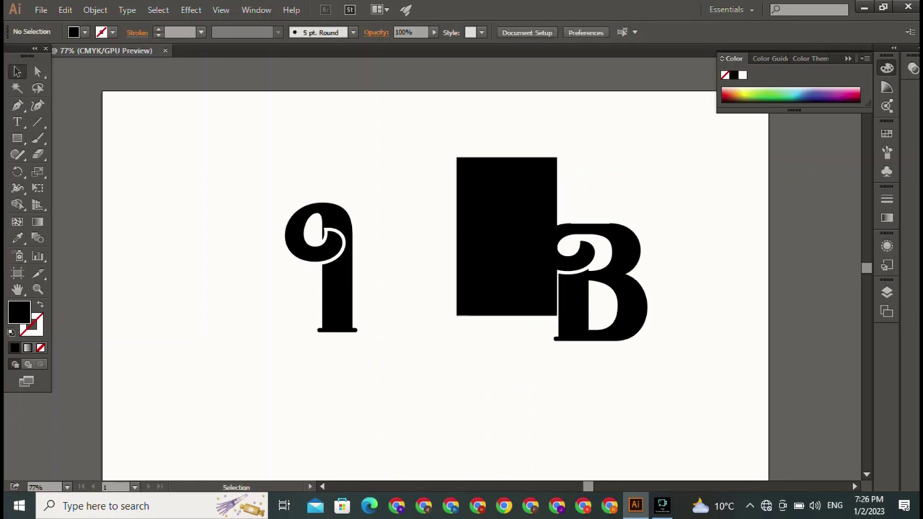
Step: Expand the B text into outlined shapes with Object > Expand
click(606, 303)
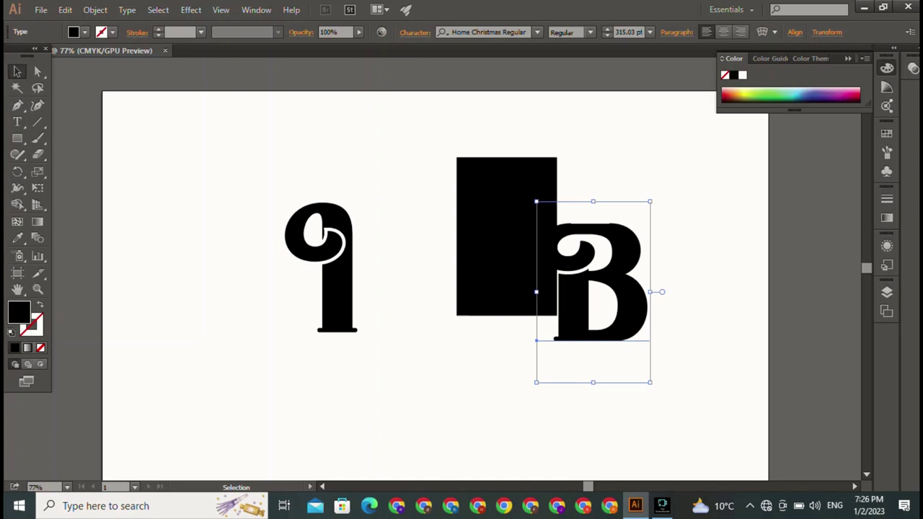
click(94, 9)
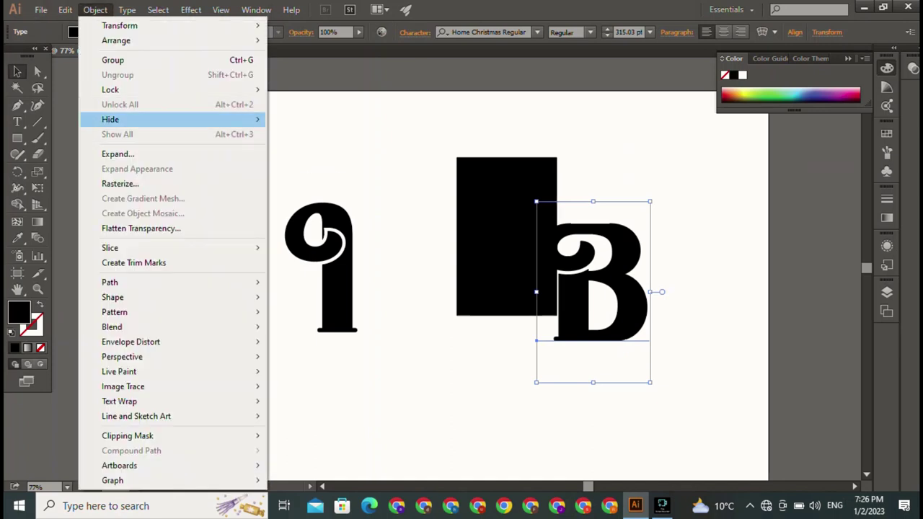
click(117, 153)
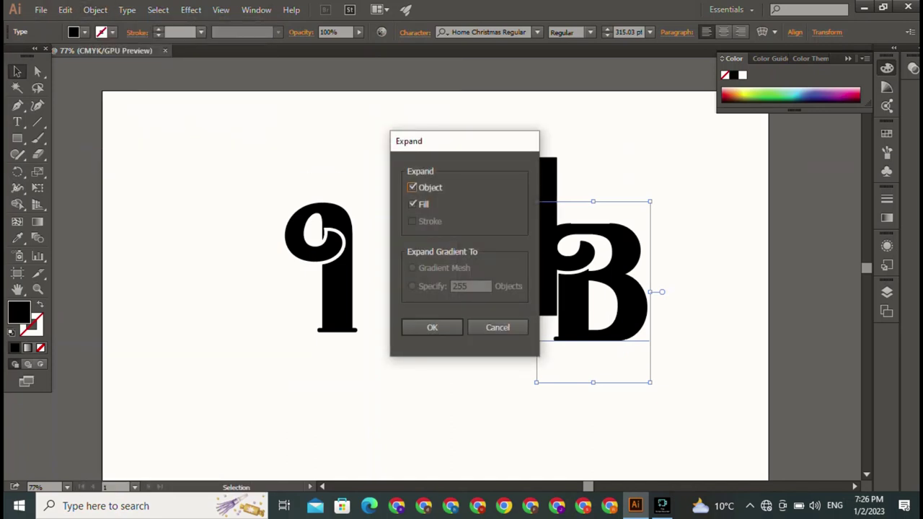
key(Return)
Step: Remove the rectangle region from the B with Shape Builder, squaring its left edge
click(504, 237)
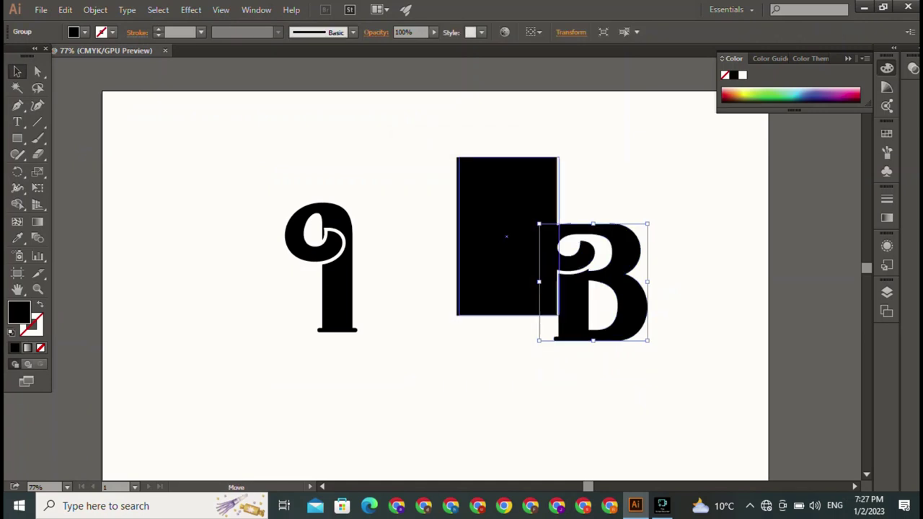
drag(416, 136, 637, 330)
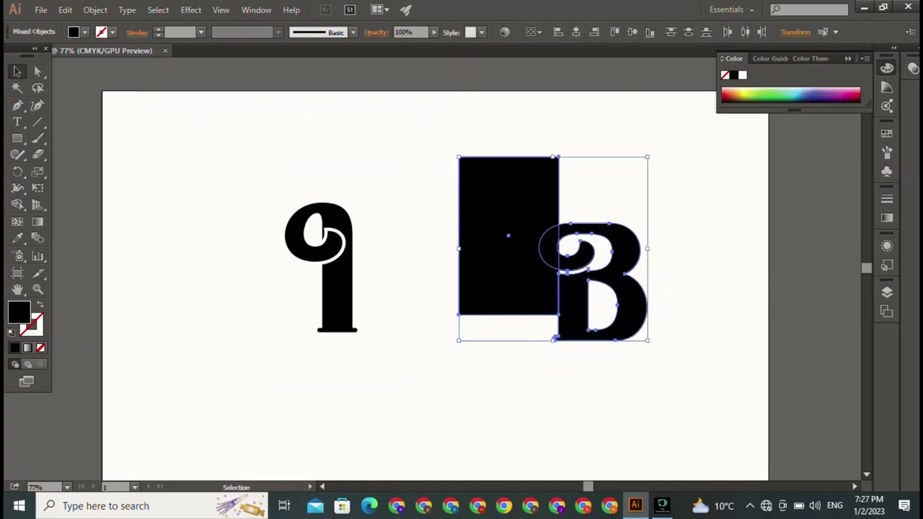
click(17, 204)
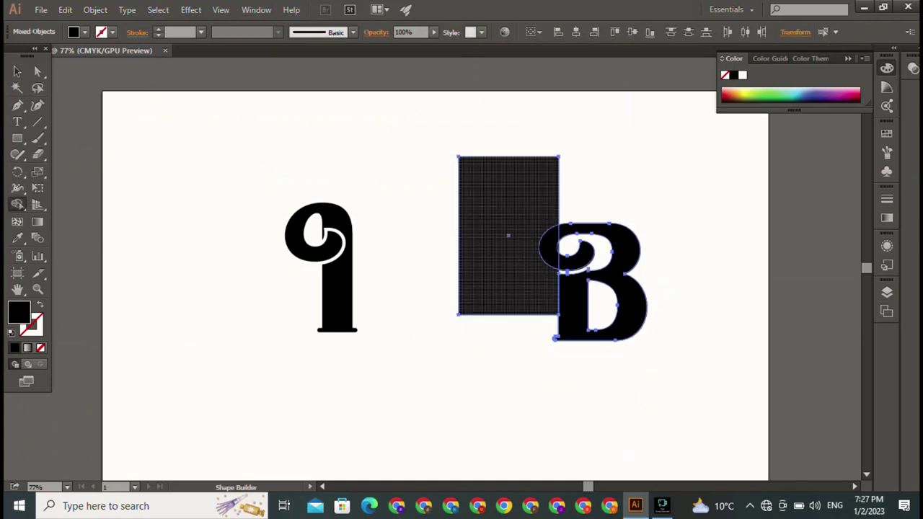
drag(508, 235, 548, 247)
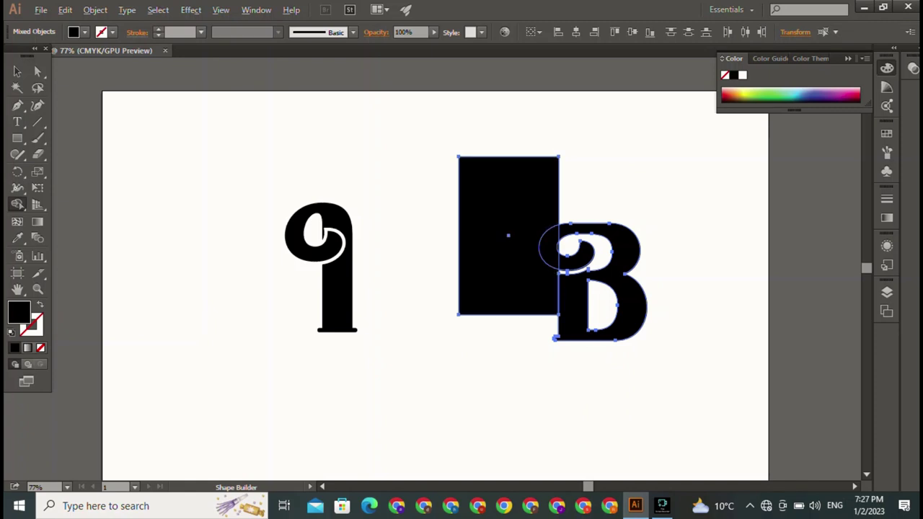
key(v)
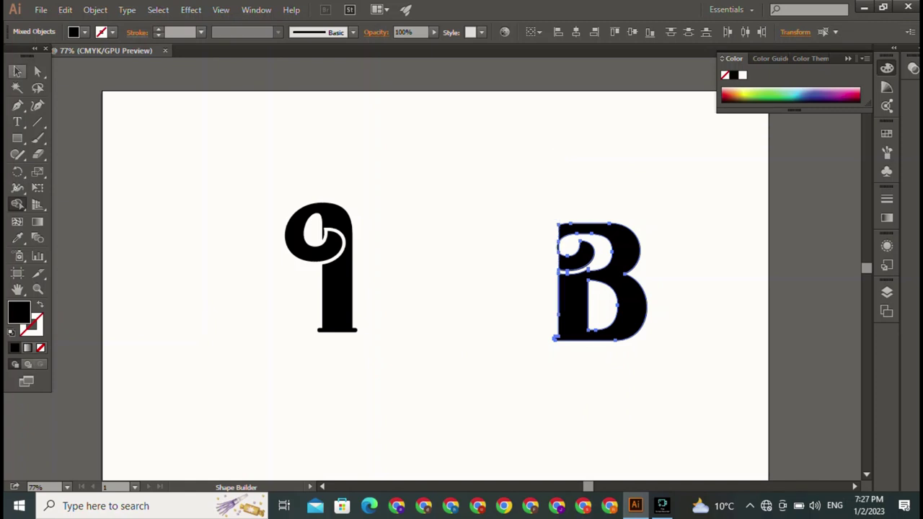
key(ctrl+shift+a)
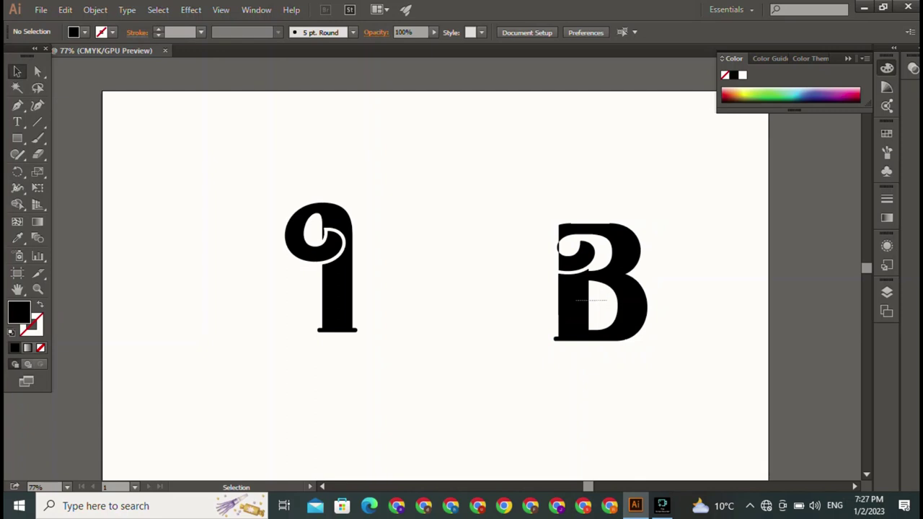
Step: Move the B against the I's stem and delete the tiny stray path
mouse_move(566, 299)
mouse_down()
mouse_move(334, 255)
mouse_move(359, 293)
mouse_up()
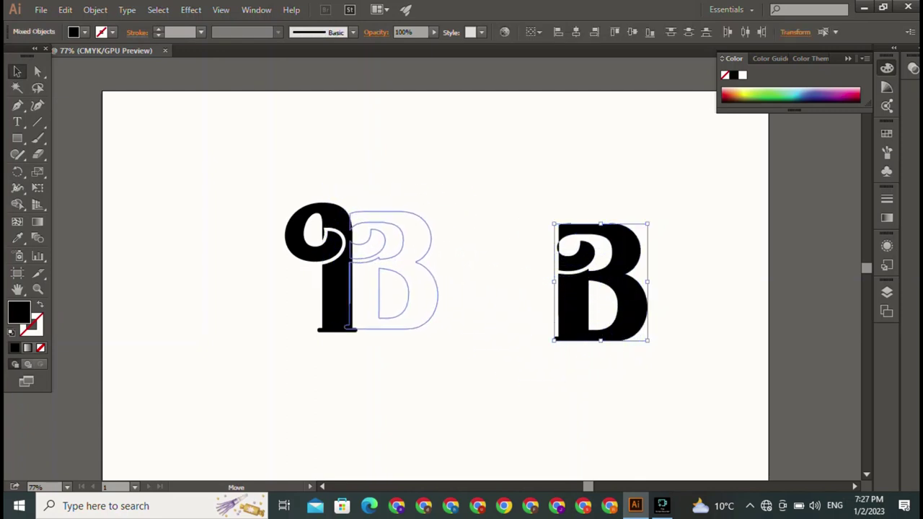
drag(359, 293, 362, 290)
key(ctrl+shift+a)
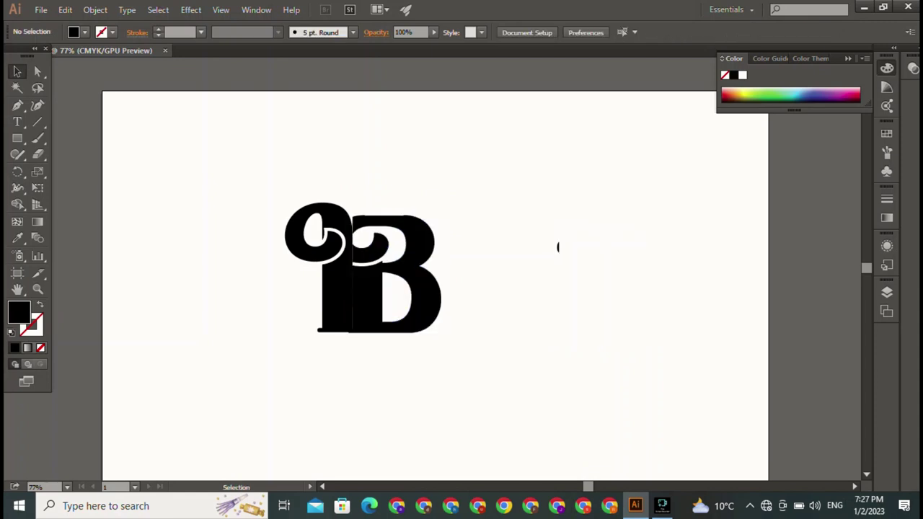
click(404, 288)
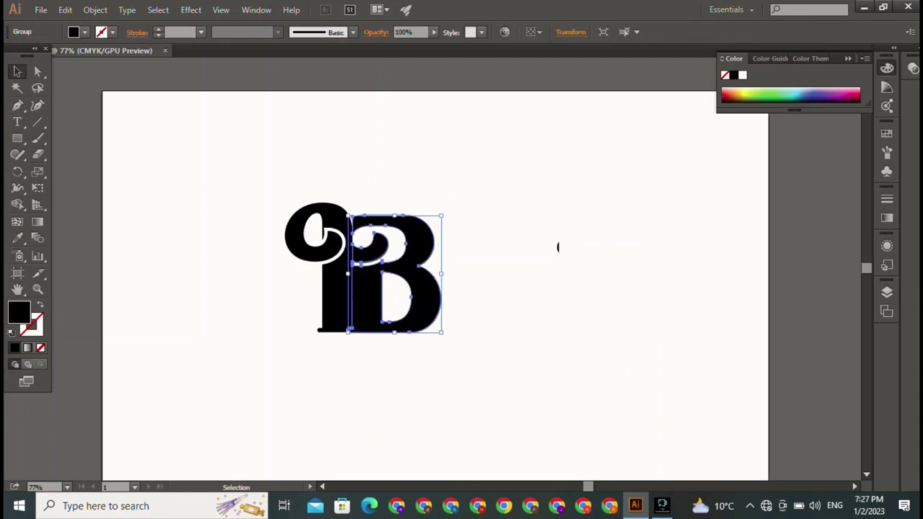
click(557, 247)
key(Delete)
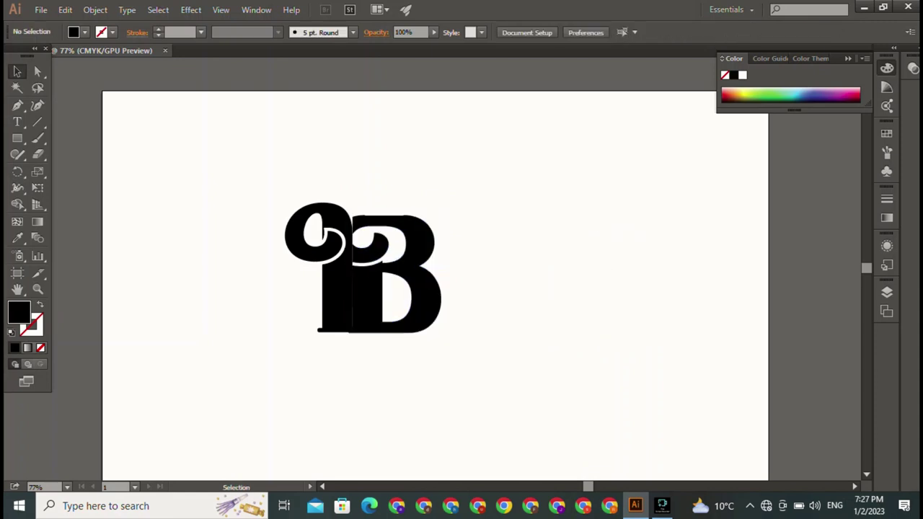
Step: Shrink the B from its bottom-left corner, undoing an accidental move to the right
click(404, 289)
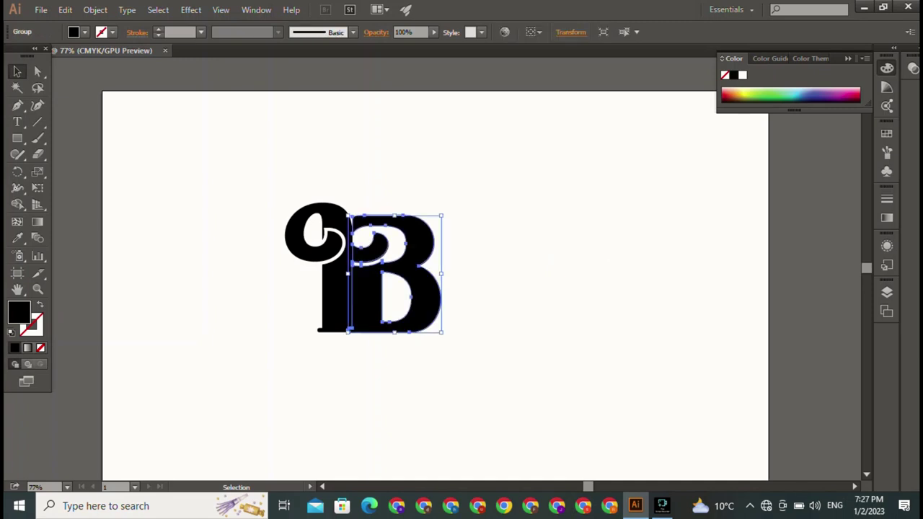
drag(442, 215, 418, 245)
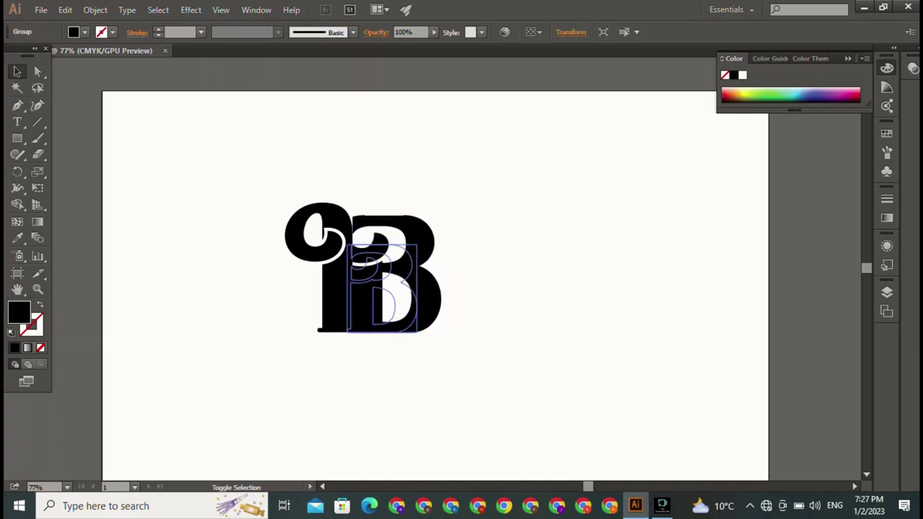
key(ctrl+shift+a)
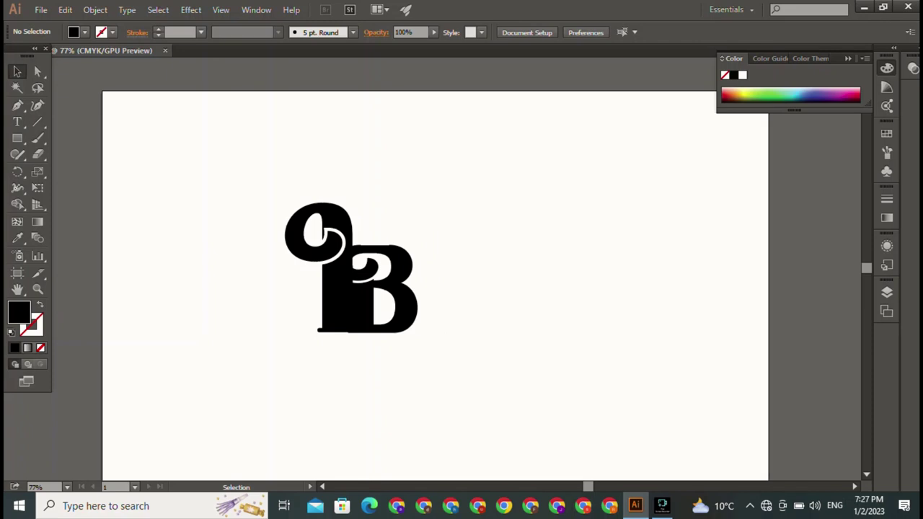
drag(382, 302, 477, 306)
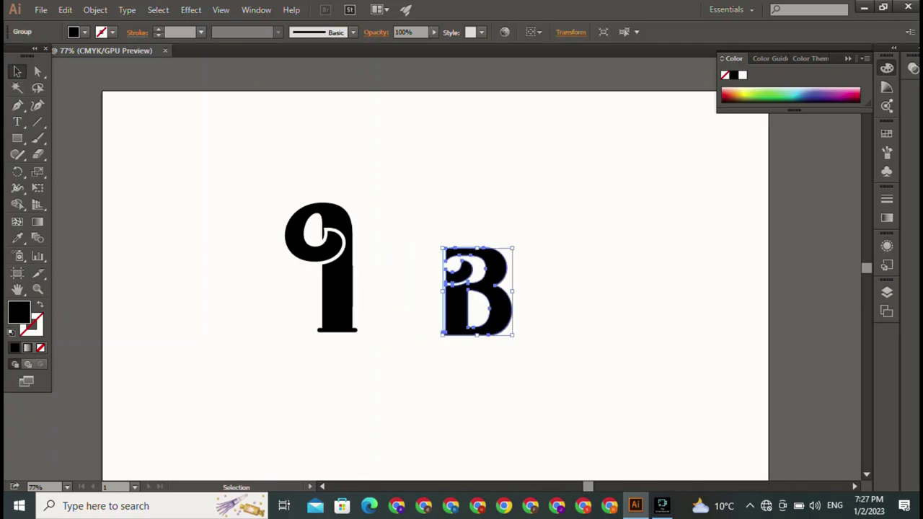
key(ctrl+z)
key(ctrl+shift+a)
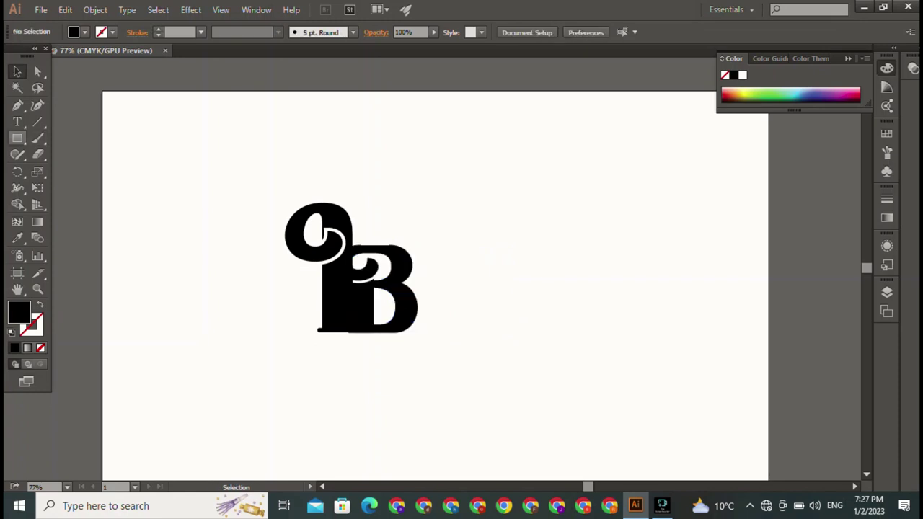
click(18, 122)
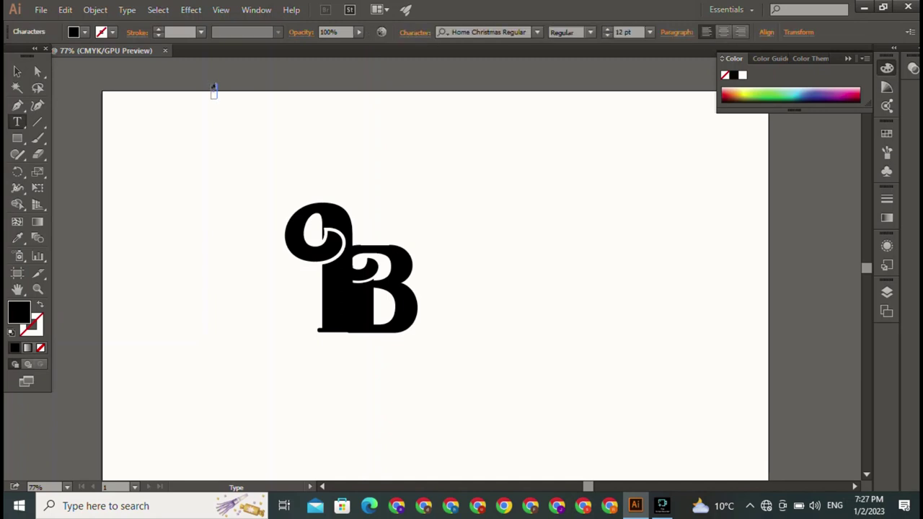
Step: Delete the stray empty text frame and start a new text point right of the monogram
key(v)
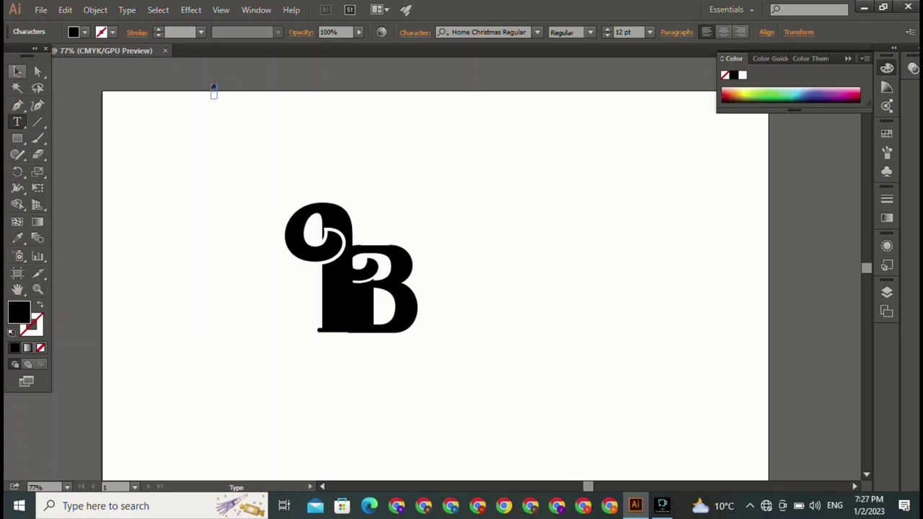
click(213, 85)
click(408, 261)
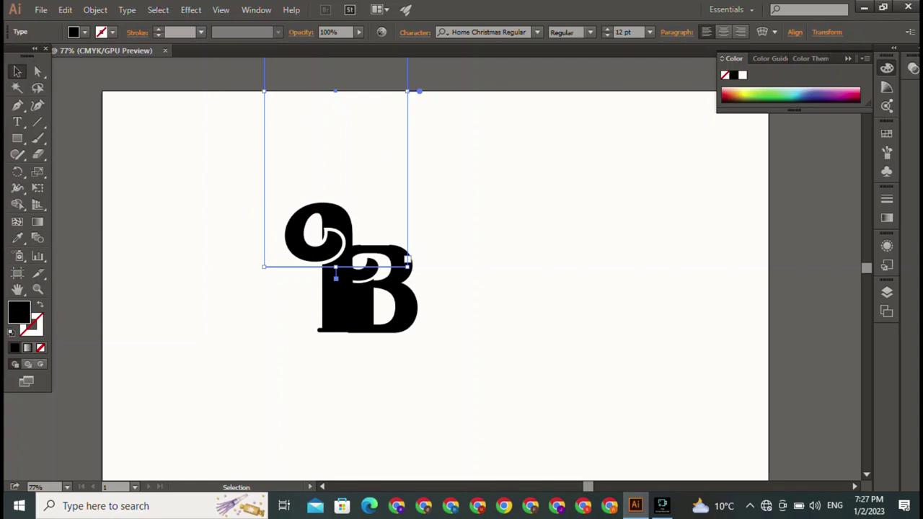
drag(407, 261, 726, 518)
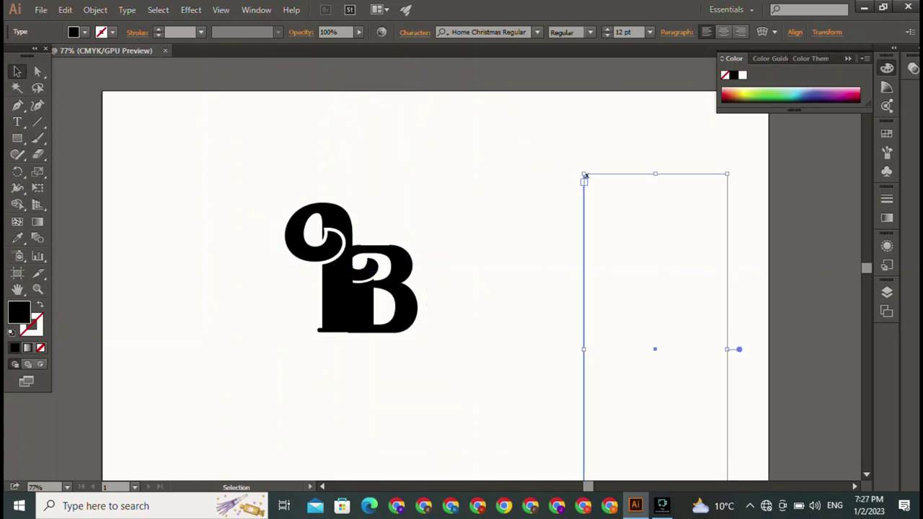
key(Delete)
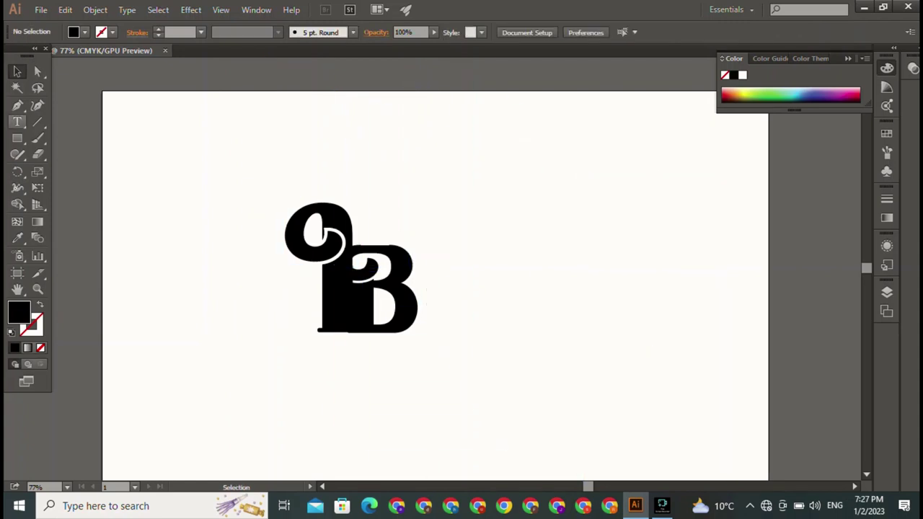
click(17, 121)
click(503, 173)
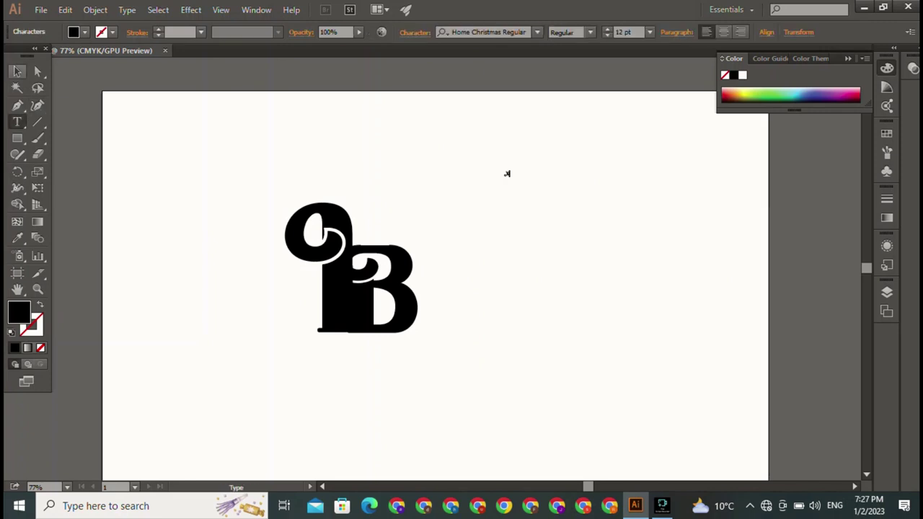
Step: Scale the small x up to a 178.5 pt X and place it above-right of the monogram
key(Escape)
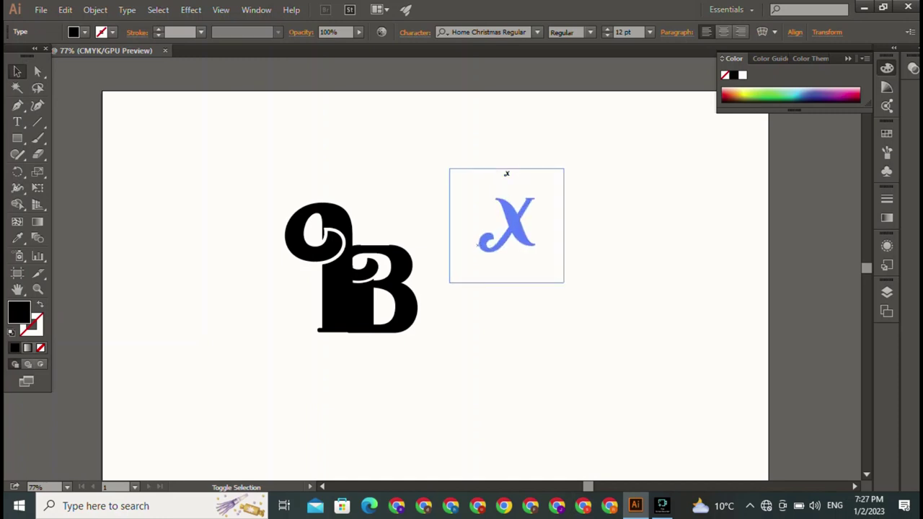
drag(506, 174, 548, 300)
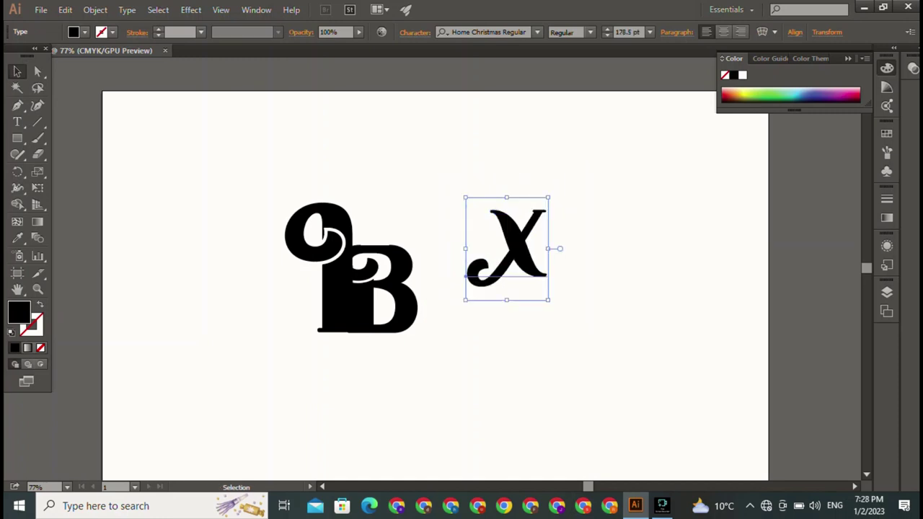
drag(465, 275, 379, 343)
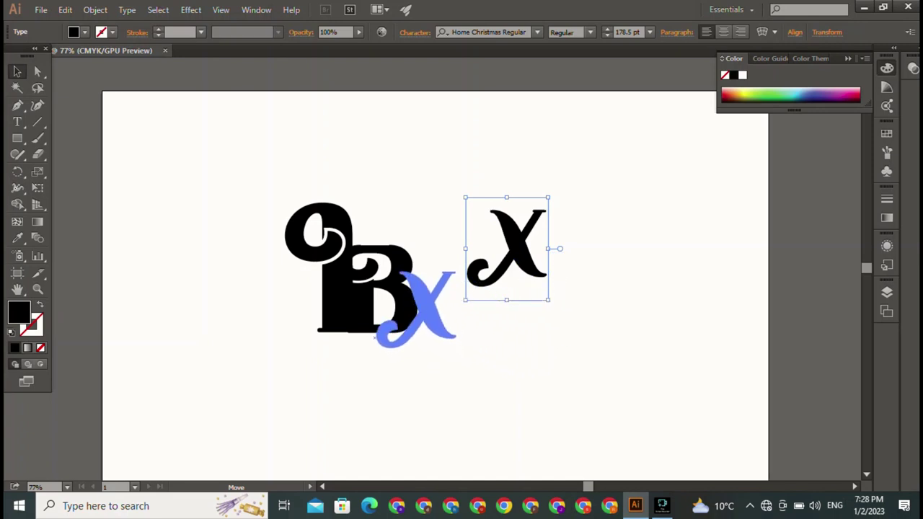
drag(380, 343, 374, 338)
drag(425, 303, 570, 177)
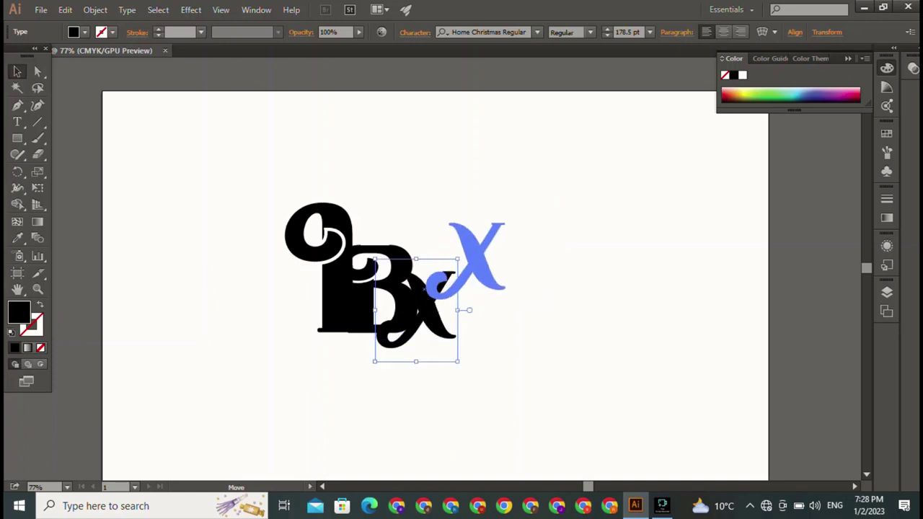
click(498, 238)
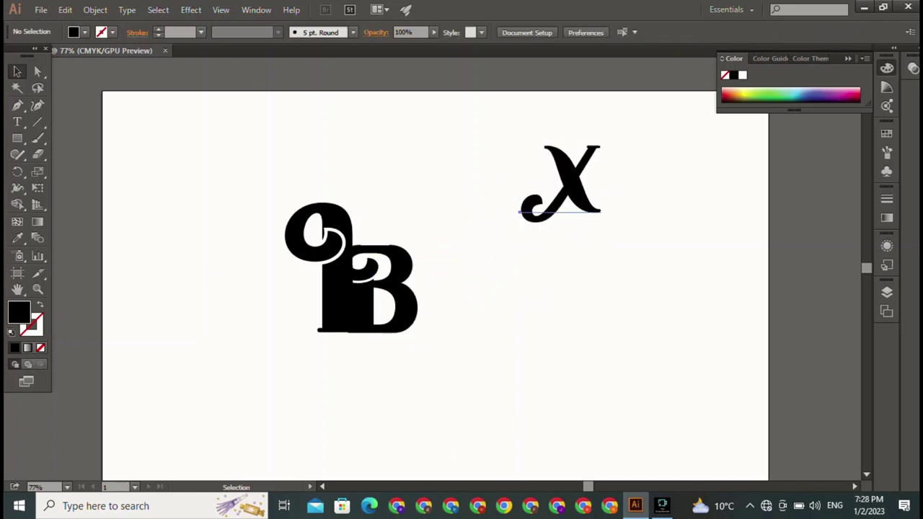
click(533, 206)
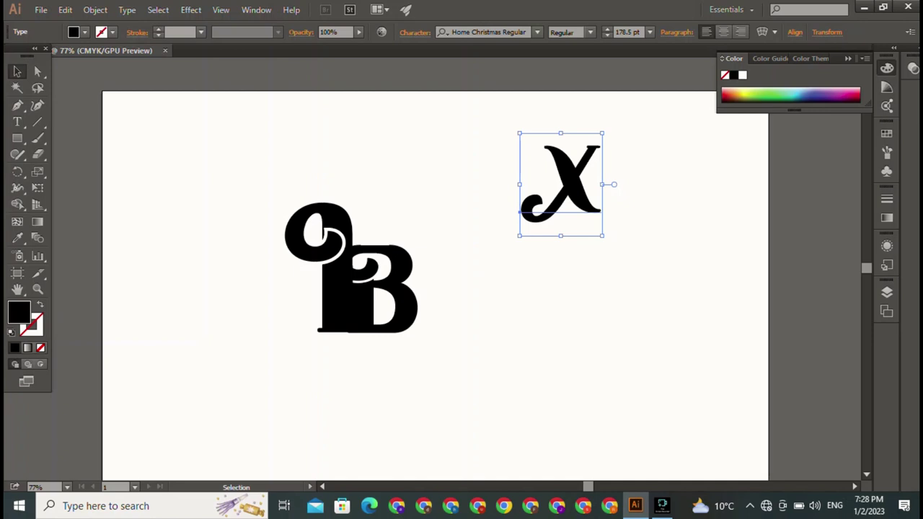
Step: Try Kunstler Script then Magneto Bold on the X, and move it slightly lower
click(536, 32)
click(474, 214)
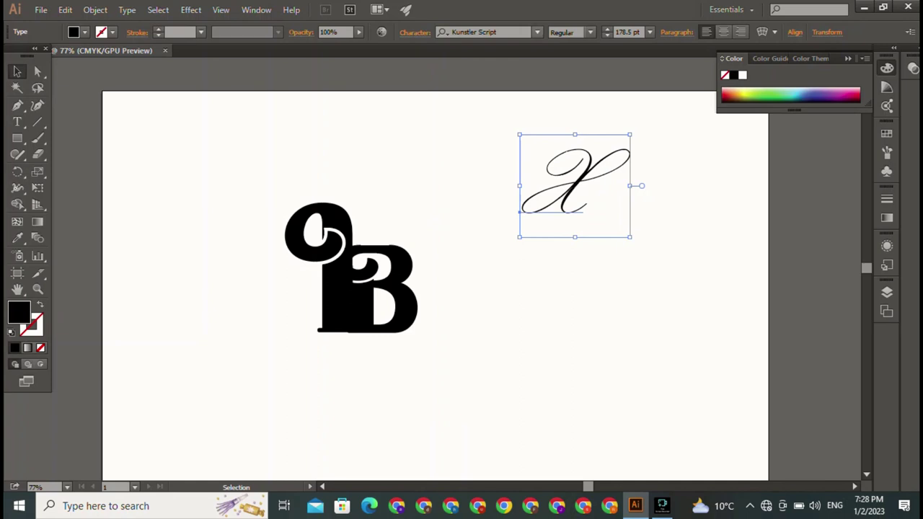
click(537, 32)
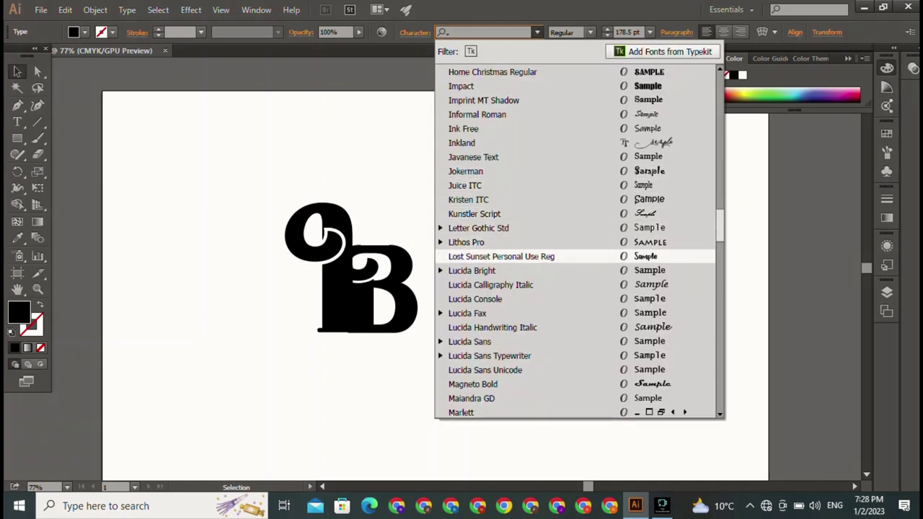
click(473, 385)
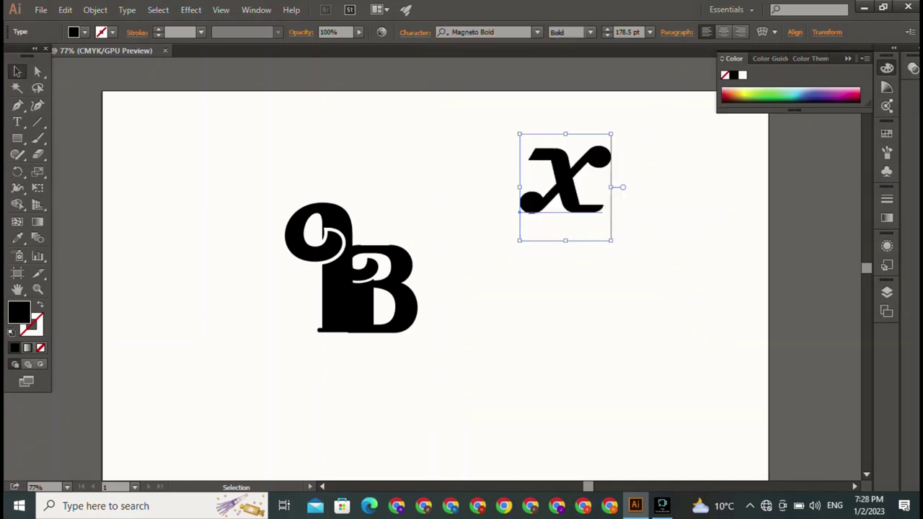
mouse_move(519, 211)
mouse_down()
mouse_move(407, 336)
mouse_move(558, 254)
mouse_up()
Step: Reapply Magneto Bold to the X and scroll down the font list for alternatives
click(537, 32)
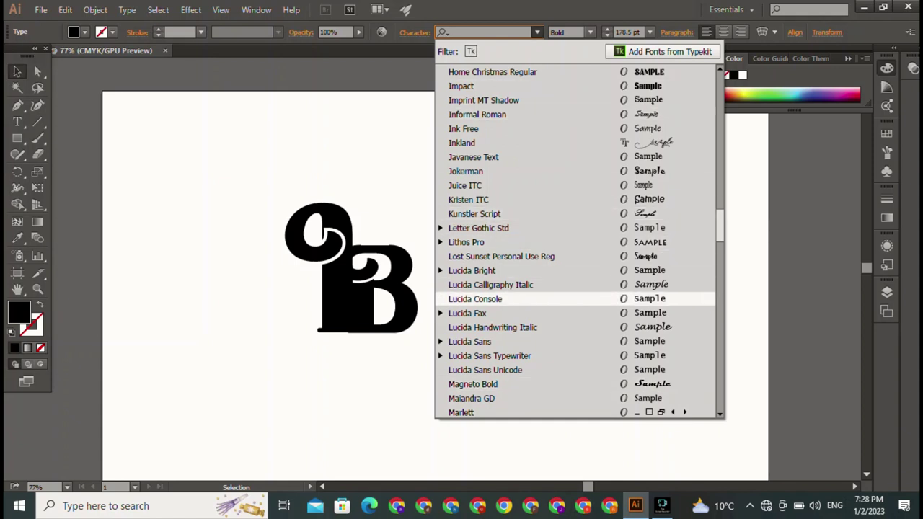
key(Down)
key(Down)
key(Down)
key(Down)
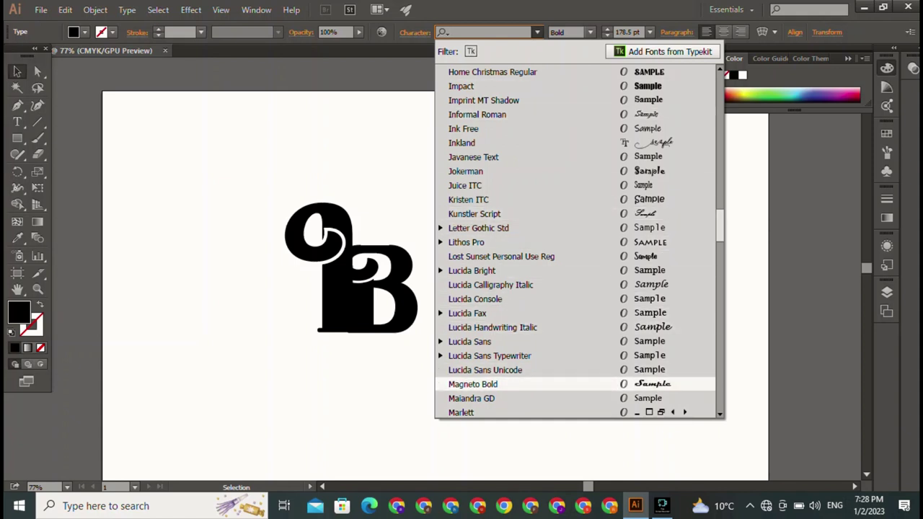
key(Return)
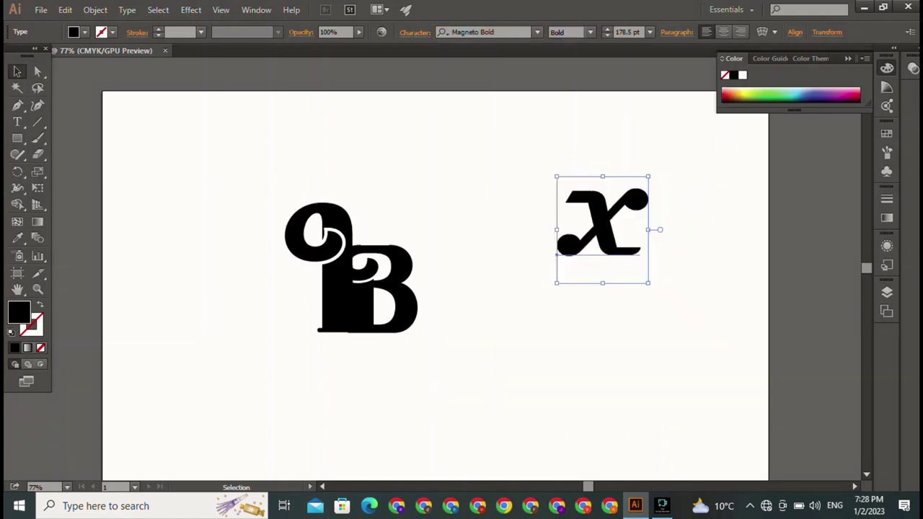
click(537, 32)
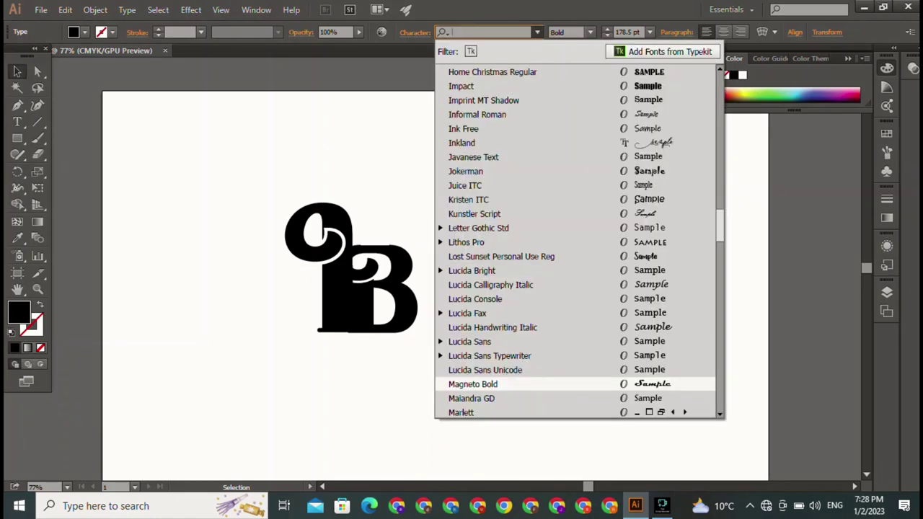
scroll(504, 341, down, 1)
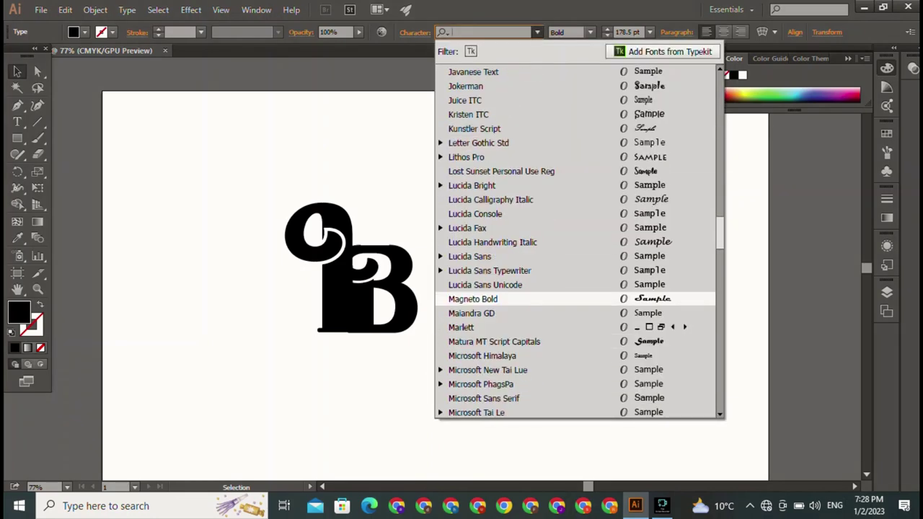
scroll(504, 341, down, 5)
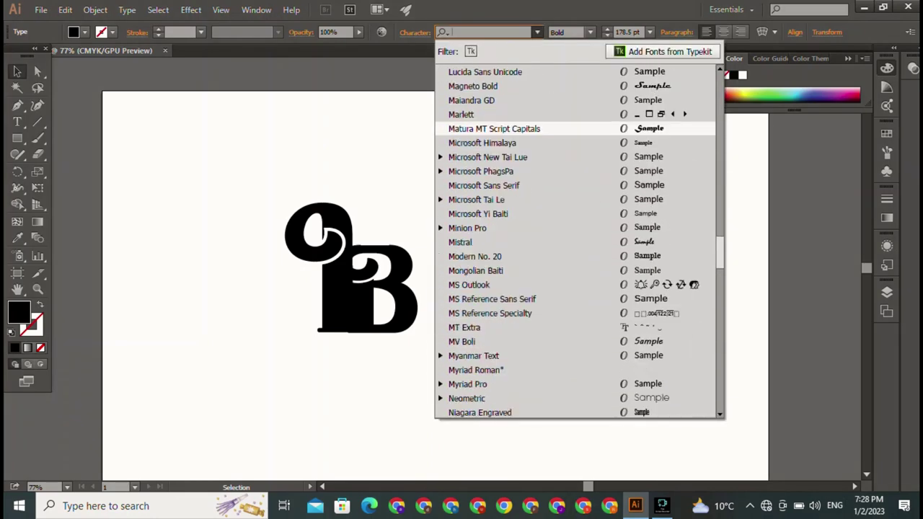
scroll(505, 216, down, 3)
scroll(505, 216, down, 2)
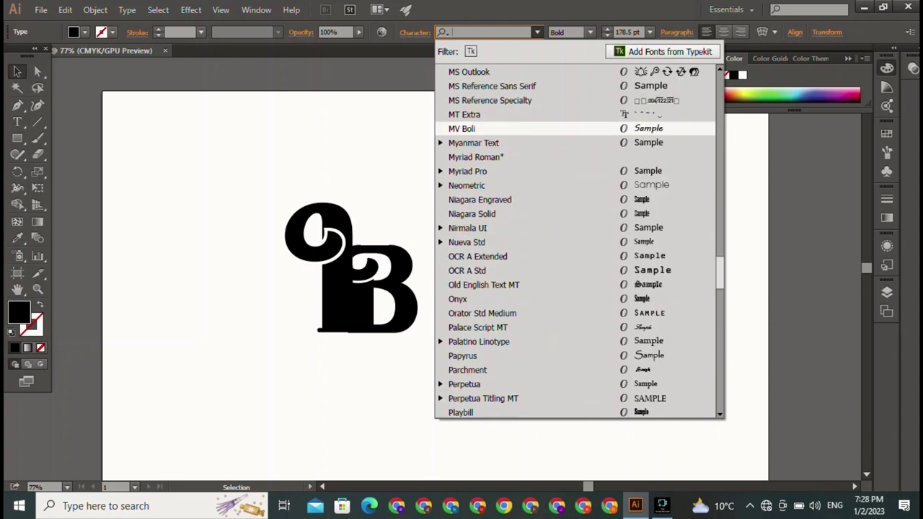
Step: Try Papyrus and then Something Dangerous on the X
click(462, 355)
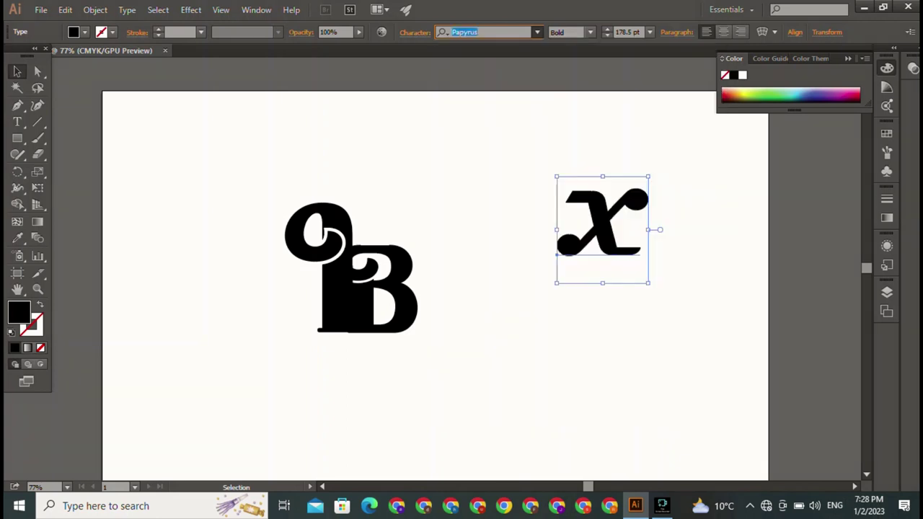
click(536, 32)
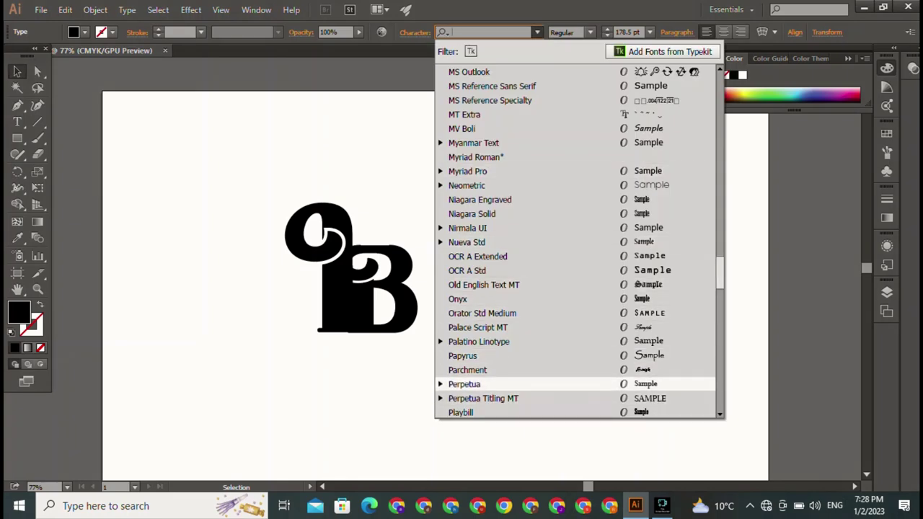
scroll(505, 383, down, 6)
scroll(505, 256, down, 2)
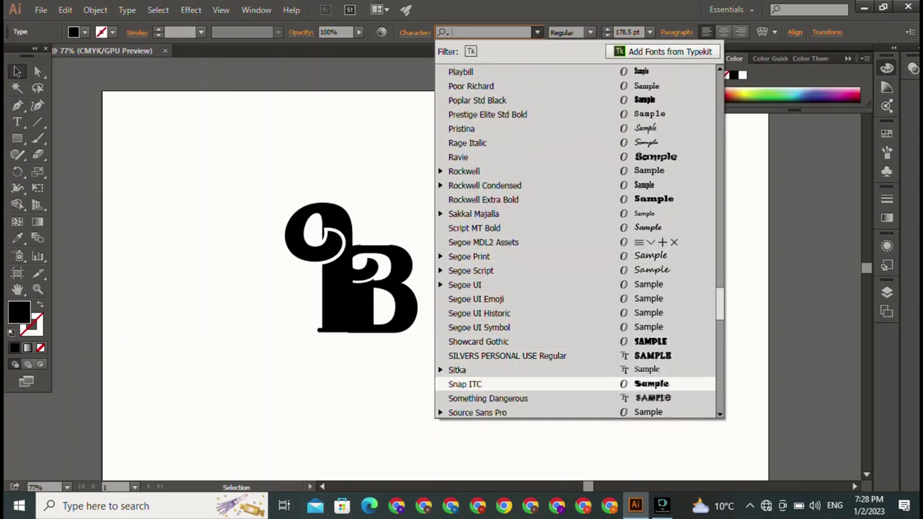
scroll(505, 384, down, 4)
scroll(505, 383, down, 2)
key(Down)
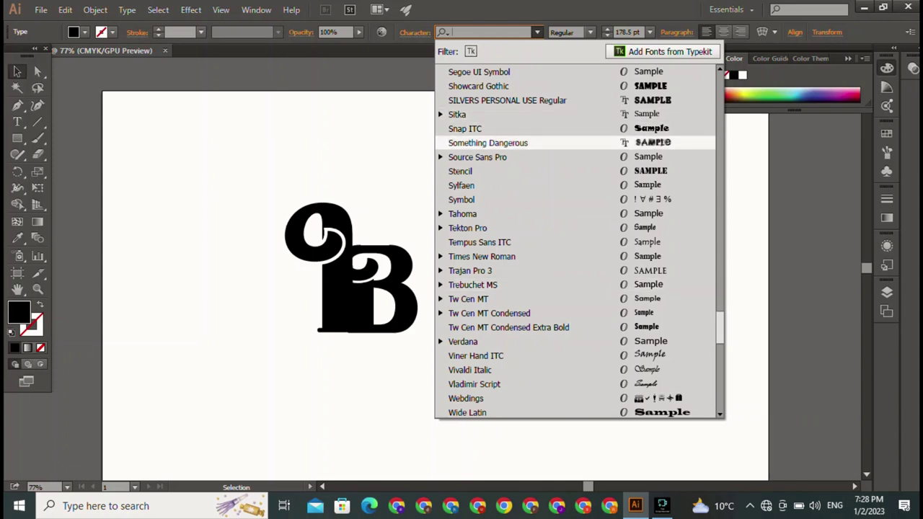
key(Return)
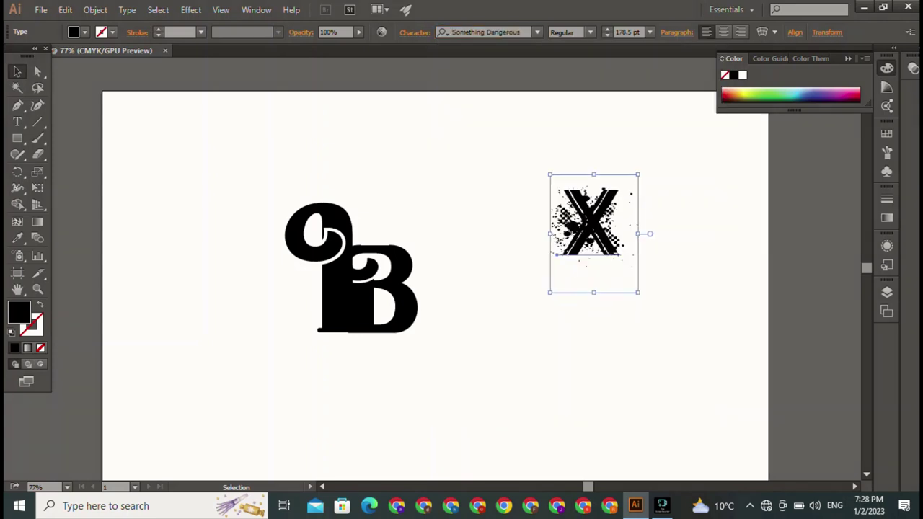
Step: Try Vladimir Script, Viner Hand ITC and Showcard Gothic on the X
key(BackSpace)
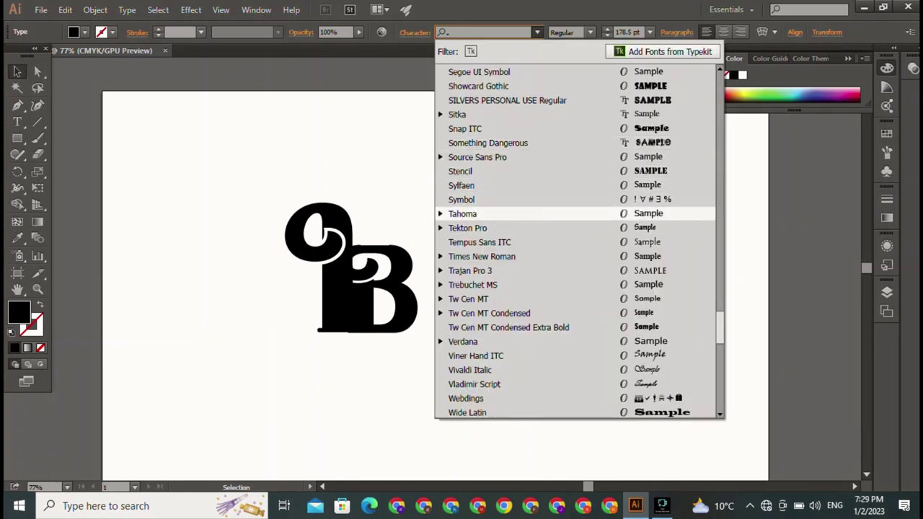
key(Down)
key(Down)
key(Return)
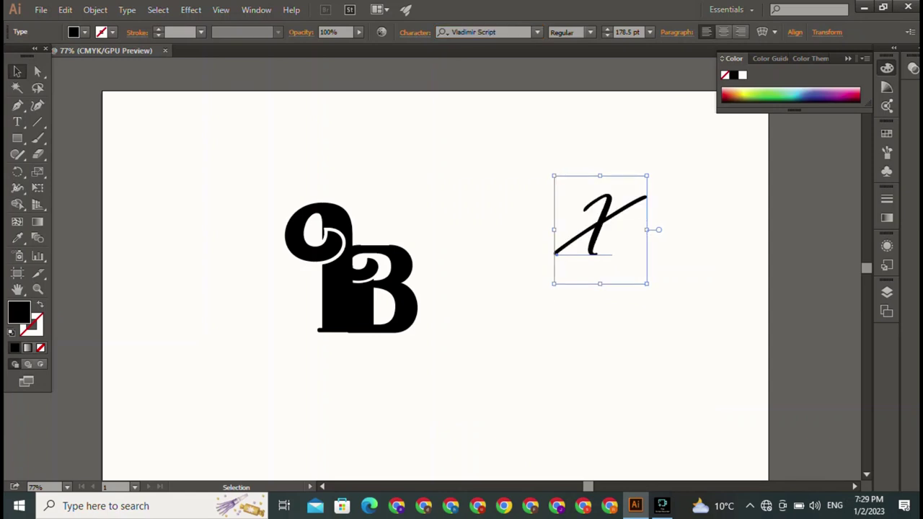
click(536, 31)
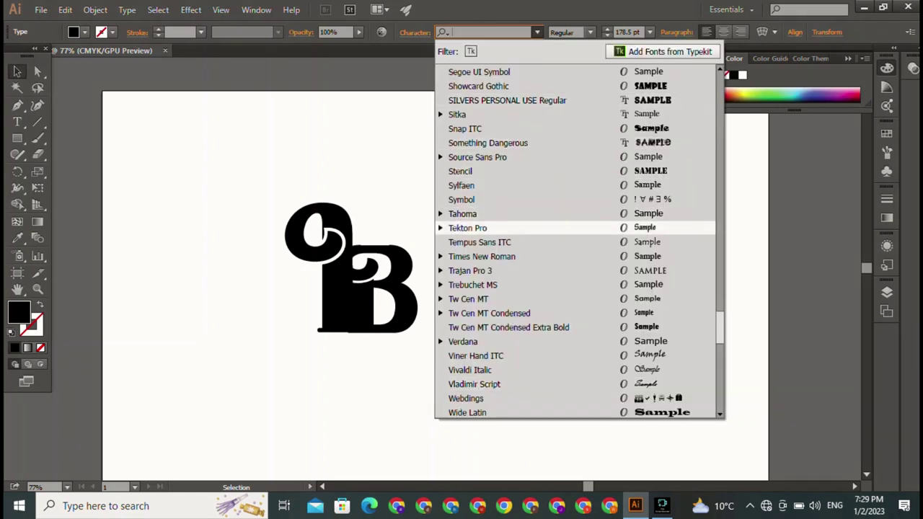
key(Return)
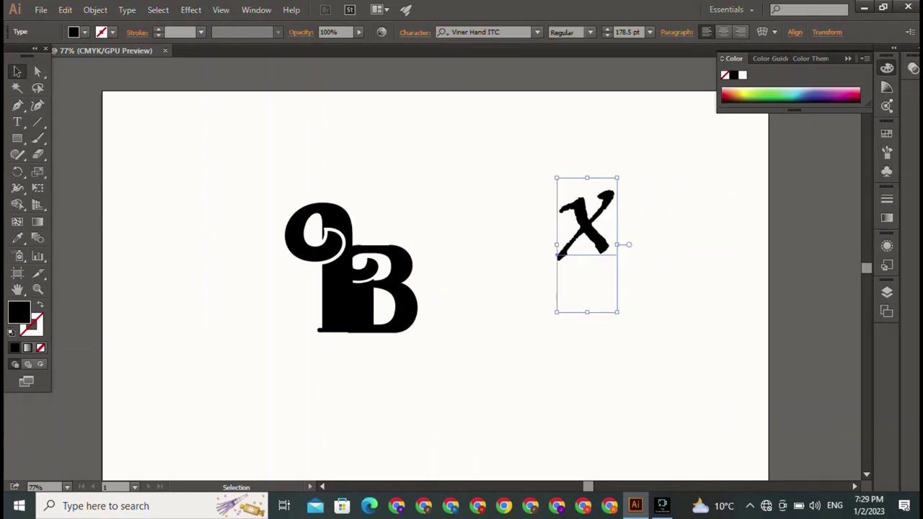
click(536, 32)
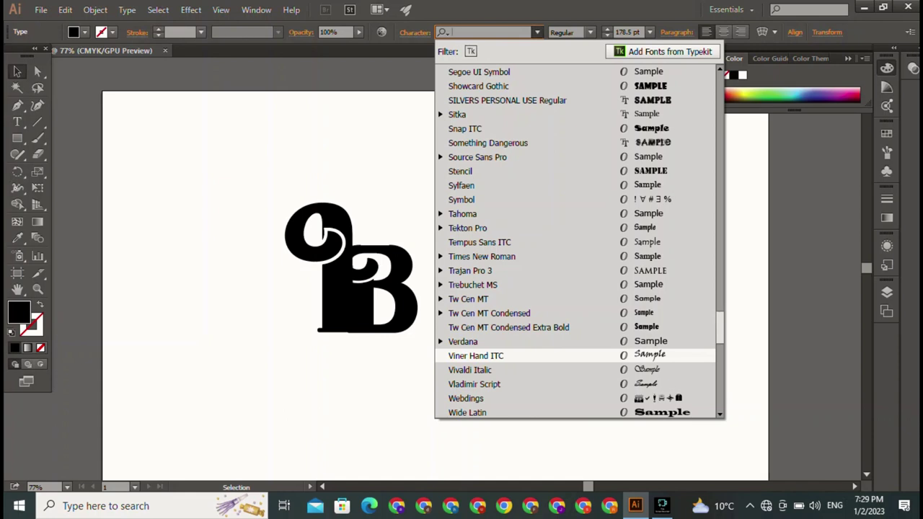
click(478, 86)
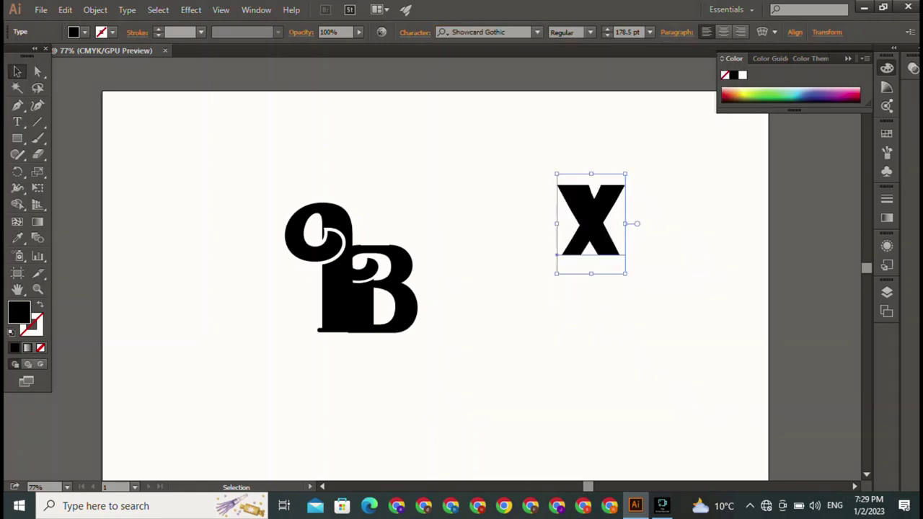
Step: Try a bold italic script font, then set the X in BILLY ARGEL FONT
click(536, 32)
scroll(504, 187, up, 4)
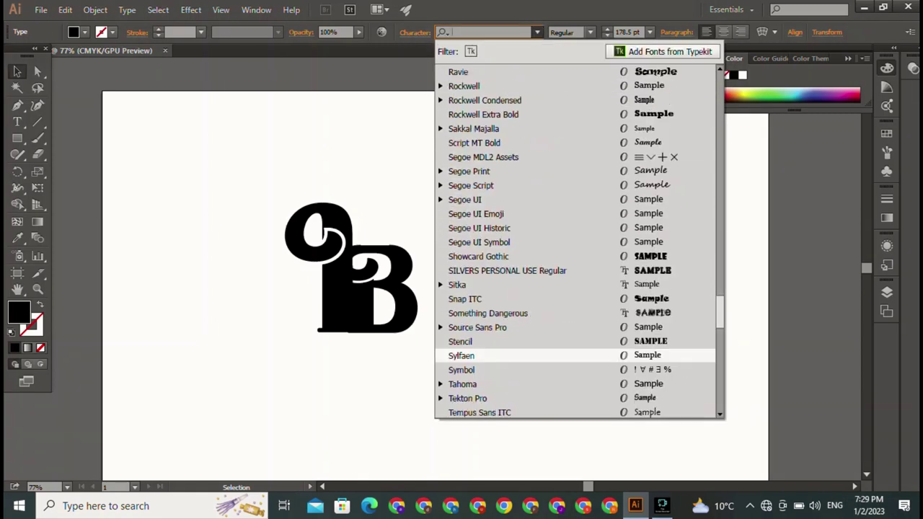
scroll(577, 238, up, 3)
scroll(577, 237, up, 20)
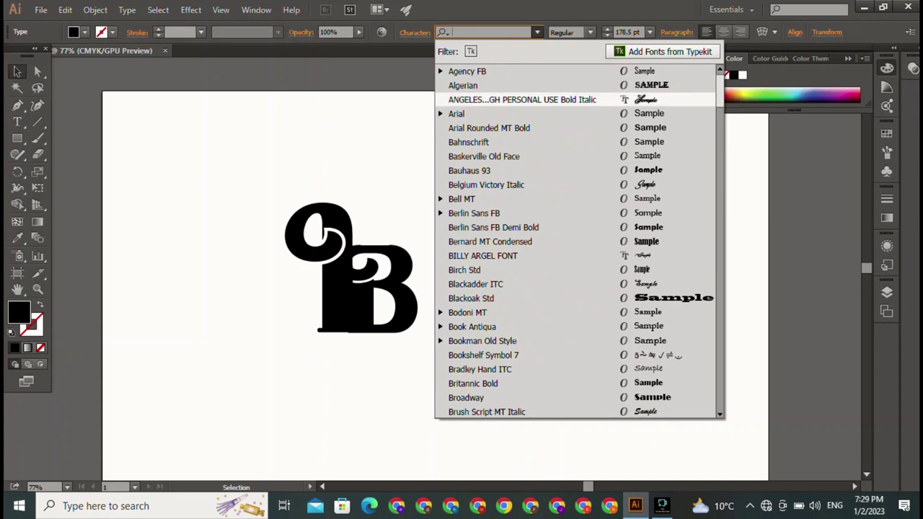
click(521, 99)
click(536, 31)
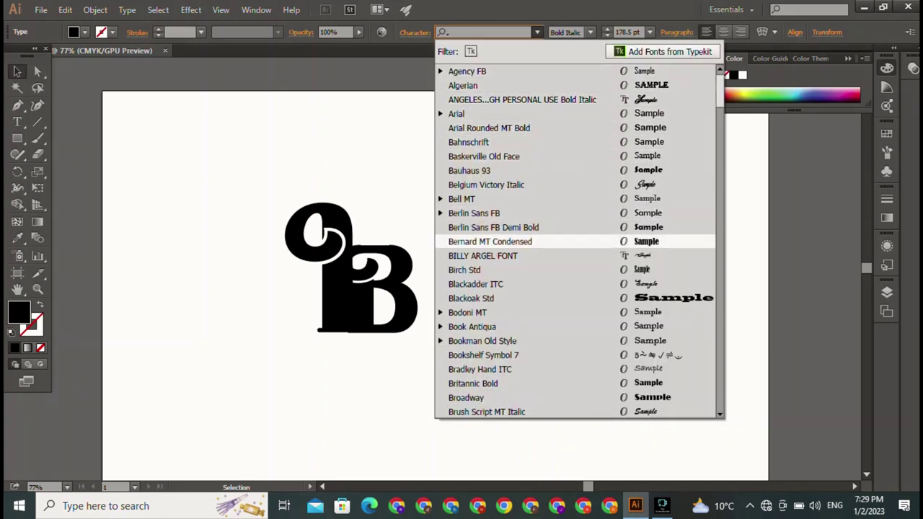
click(483, 256)
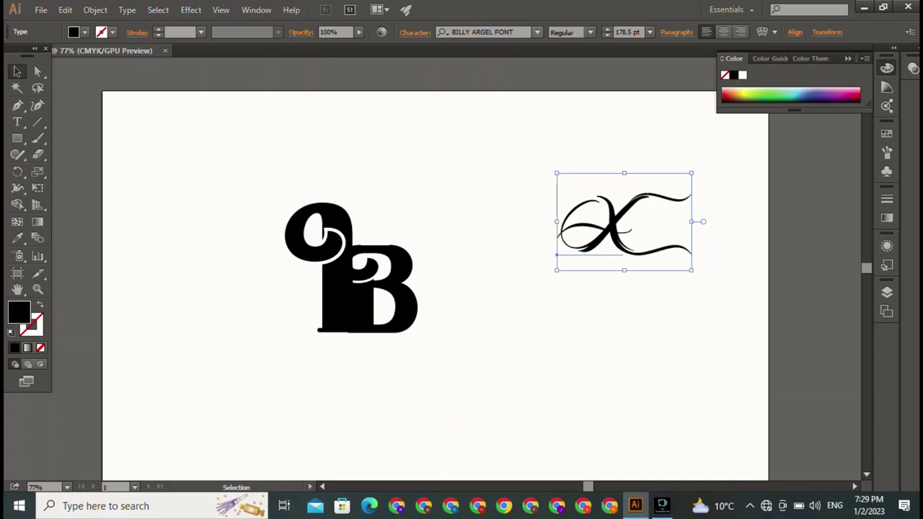
Step: Move the X beside the B and apply Belgium Victory Italic to it
mouse_move(555, 253)
mouse_down()
mouse_move(383, 337)
mouse_move(417, 337)
mouse_up()
key(ctrl+shift+a)
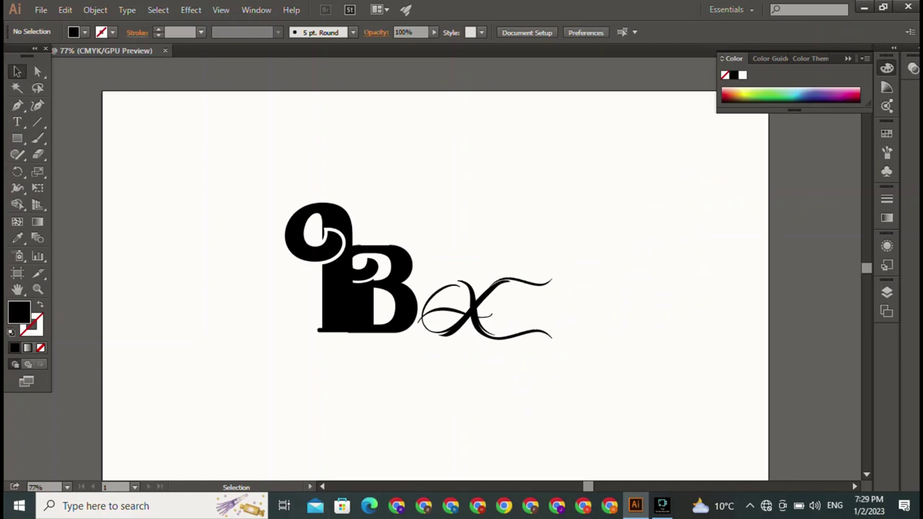
click(472, 310)
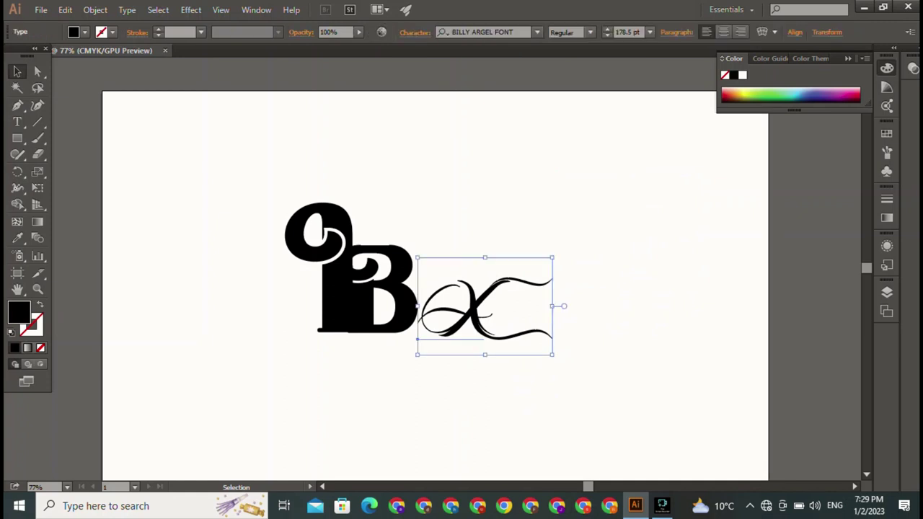
click(536, 32)
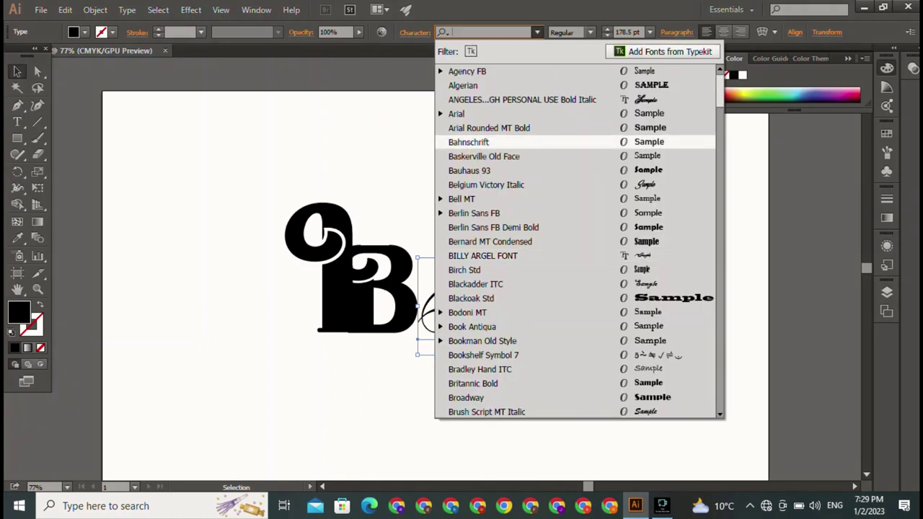
key(Up)
key(Return)
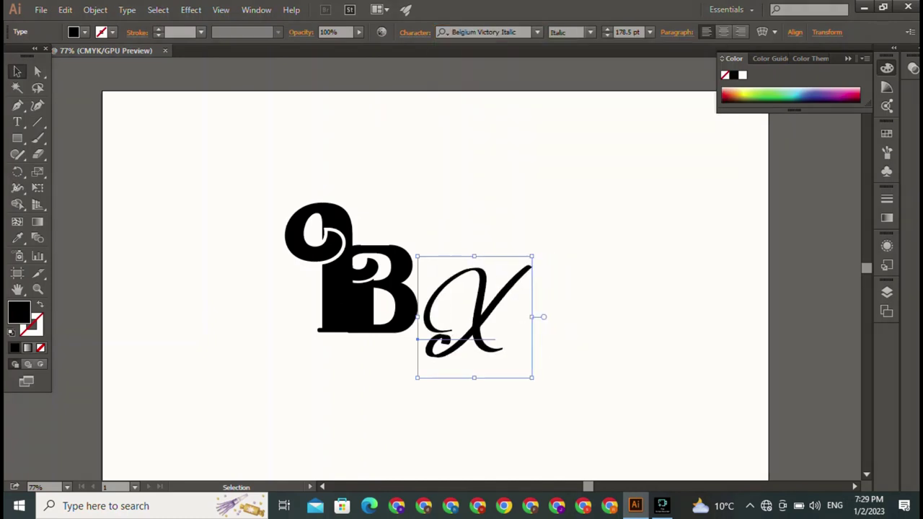
Step: Try Brush Script MT Italic on the X while browsing the font list
click(536, 31)
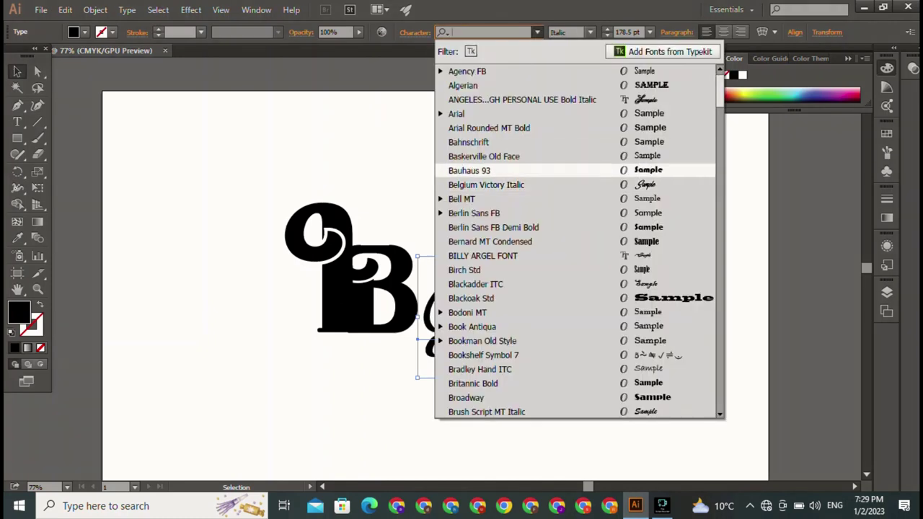
key(Down)
key(Down)
scroll(579, 241, down, 1)
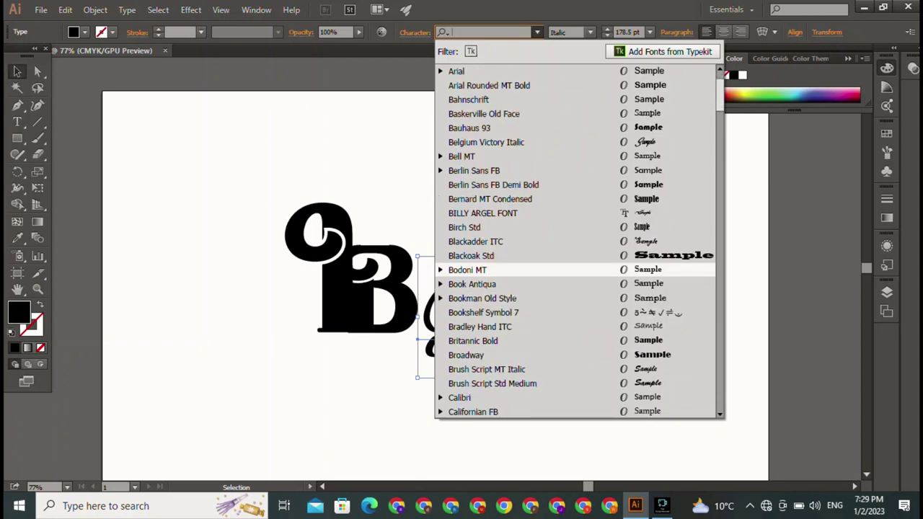
scroll(579, 242, down, 1)
key(Down)
key(Down)
key(Down)
key(Down)
key(Down)
key(Down)
key(Return)
key(Up)
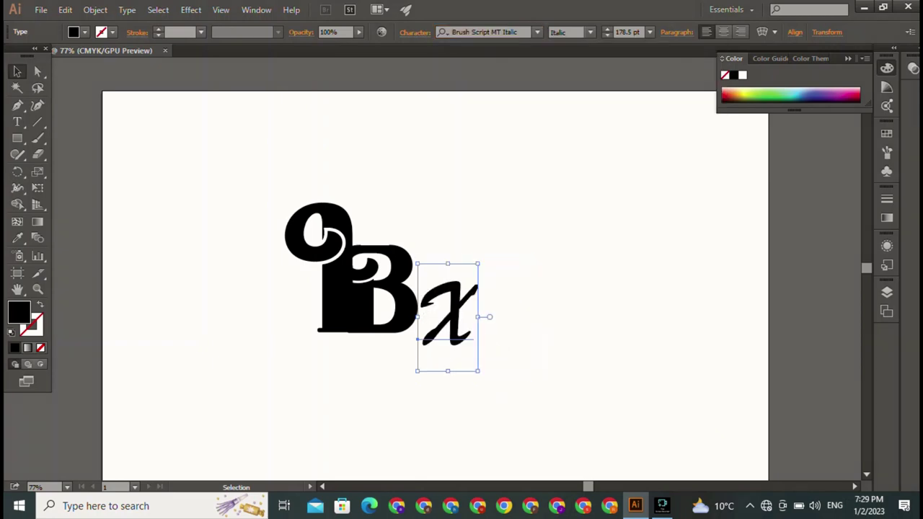
key(BackSpace)
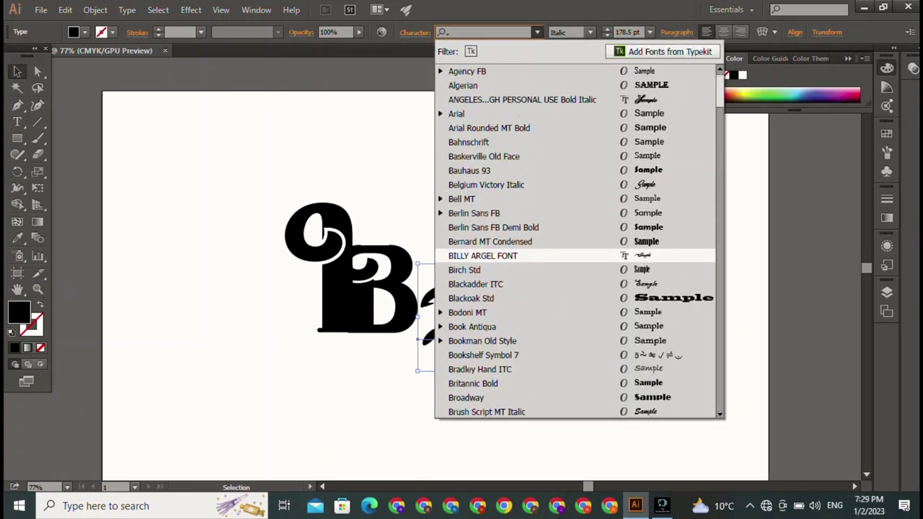
key(Up)
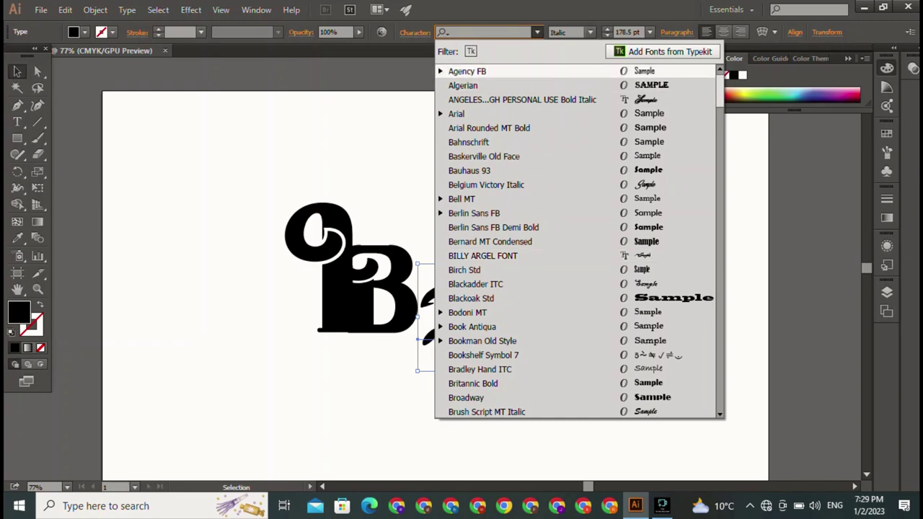
Step: Set the X in the distressed Capture it font
scroll(577, 242, down, 1)
scroll(577, 242, down, 1)
scroll(576, 242, down, 3)
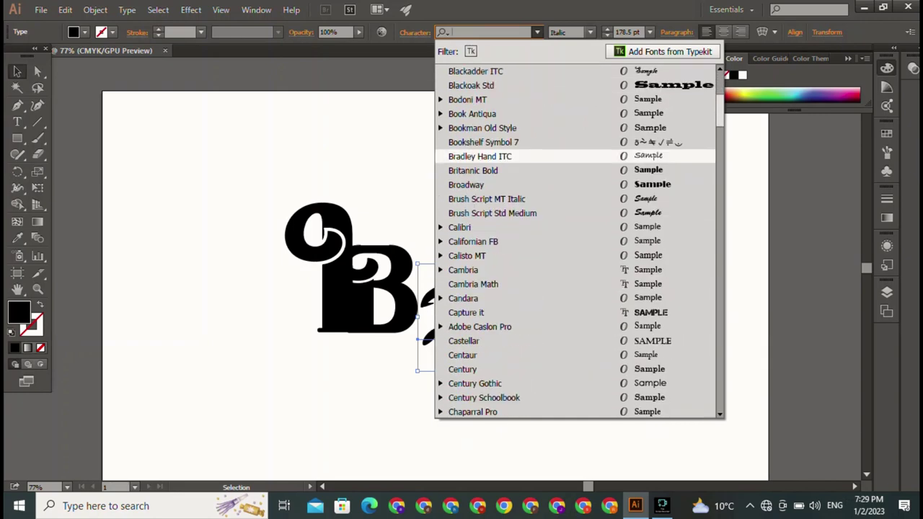
scroll(576, 216, down, 3)
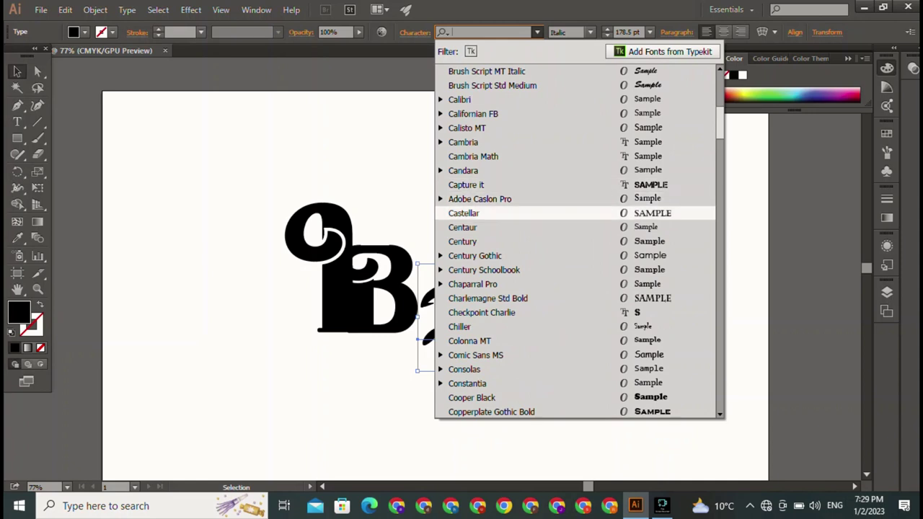
click(465, 184)
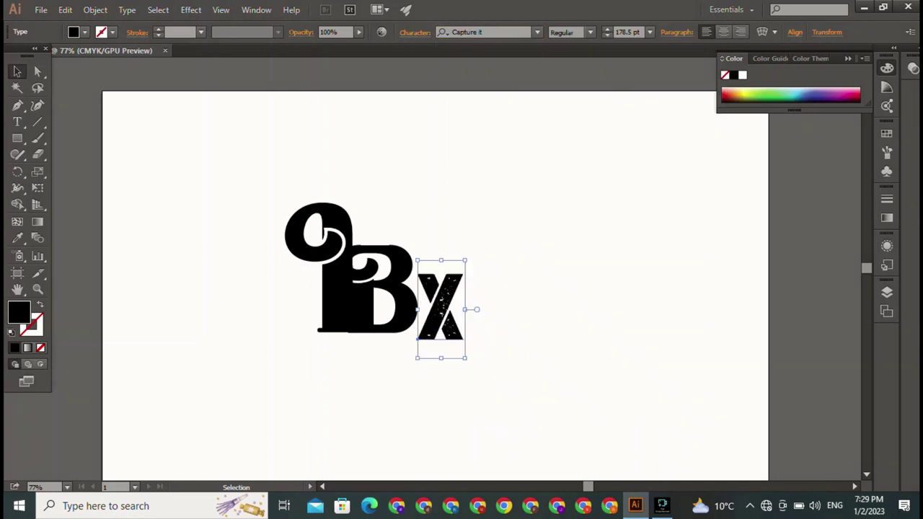
Step: Nudge the X up and down until it sits snugly against the B
key(ctrl+shift+a)
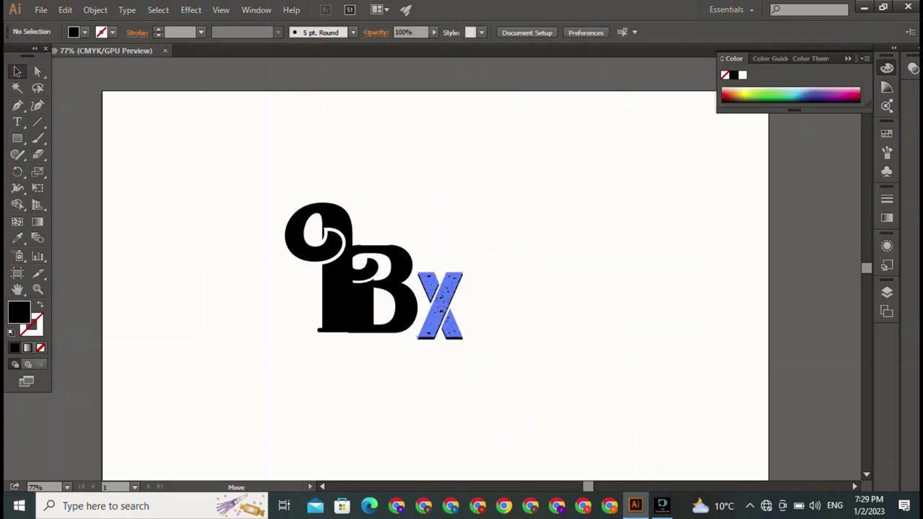
drag(438, 307, 438, 297)
key(ctrl+shift+a)
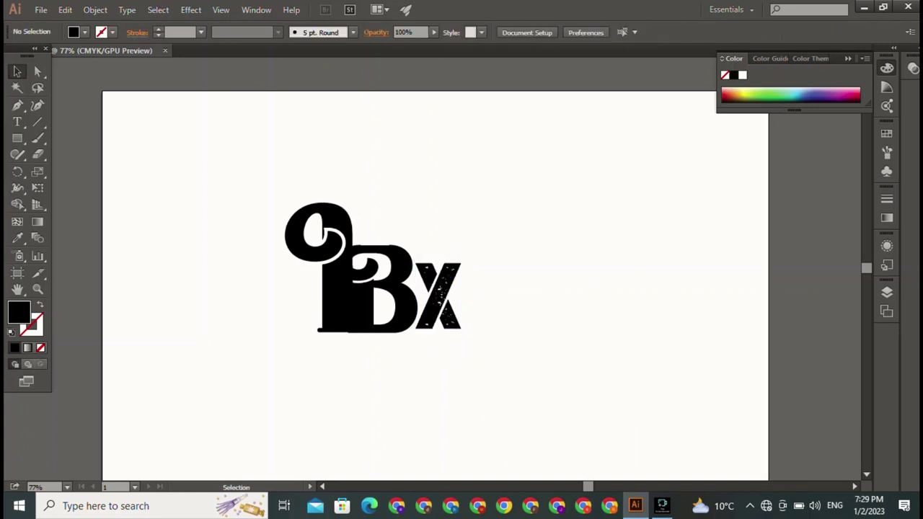
drag(226, 161, 515, 376)
key(ctrl+shift+a)
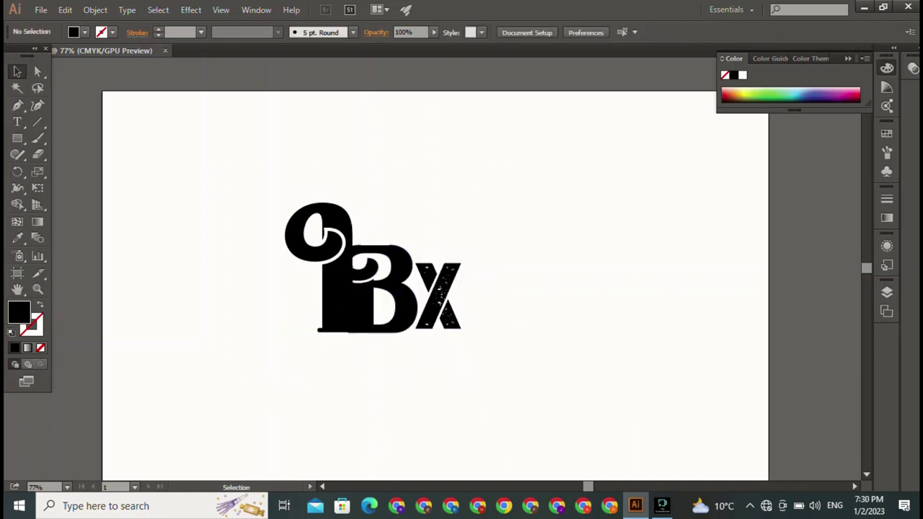
drag(438, 295, 438, 302)
key(ctrl+shift+a)
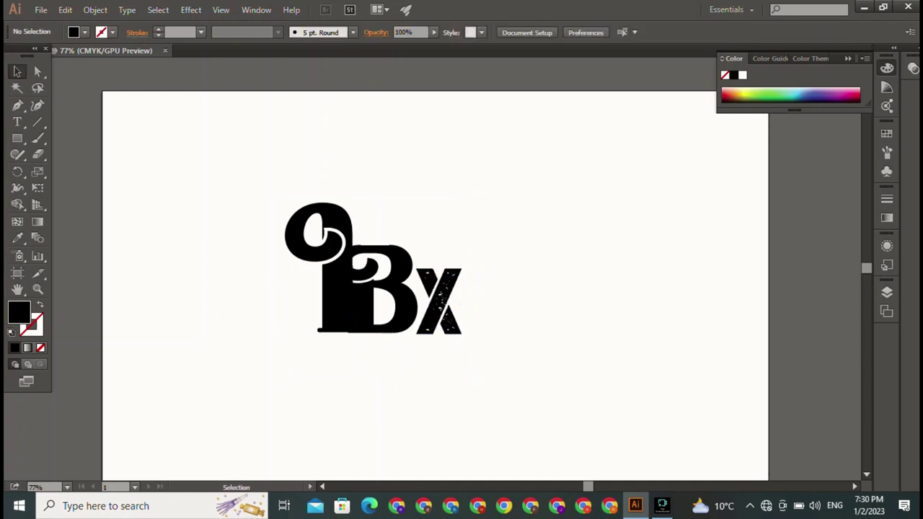
key(ctrl+a)
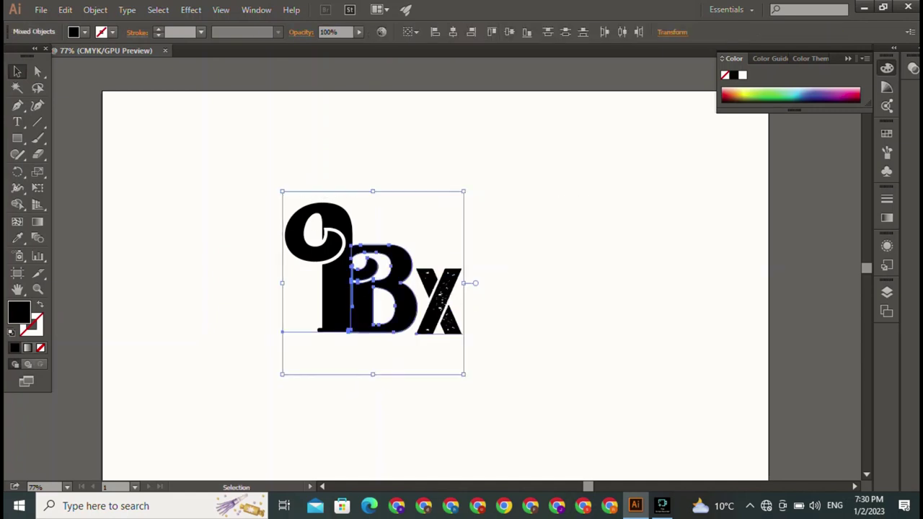
key(ctrl+shift+a)
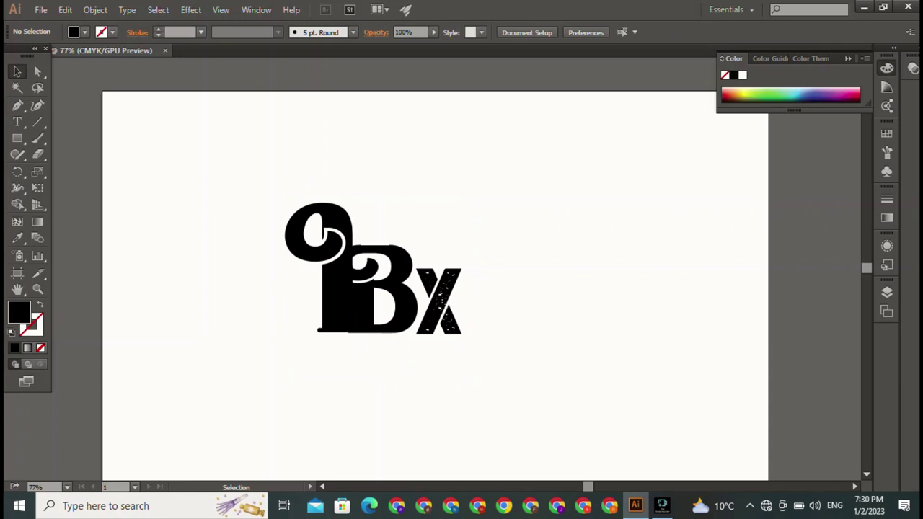
click(438, 301)
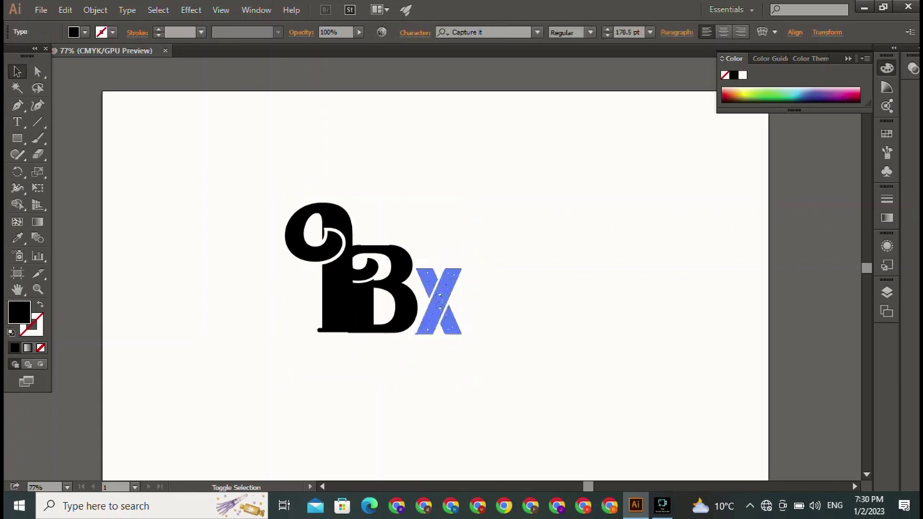
Step: Shrink the X to about 34 pt and tuck it inside the B's lower bowl
mouse_move(464, 254)
mouse_down()
mouse_move(430, 304)
mouse_move(482, 297)
mouse_up()
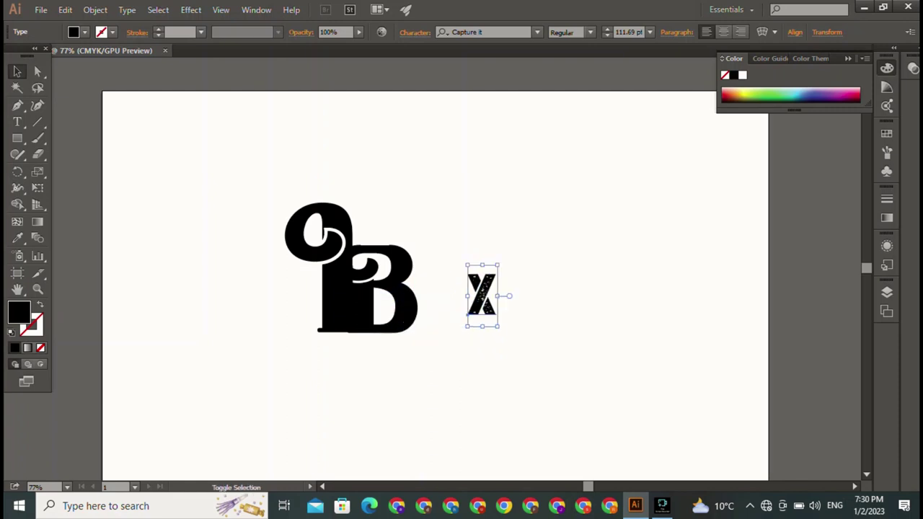
mouse_move(498, 266)
mouse_down()
mouse_move(480, 304)
mouse_move(383, 307)
mouse_up()
key(ctrl+shift+a)
key(ctrl+shift+a)
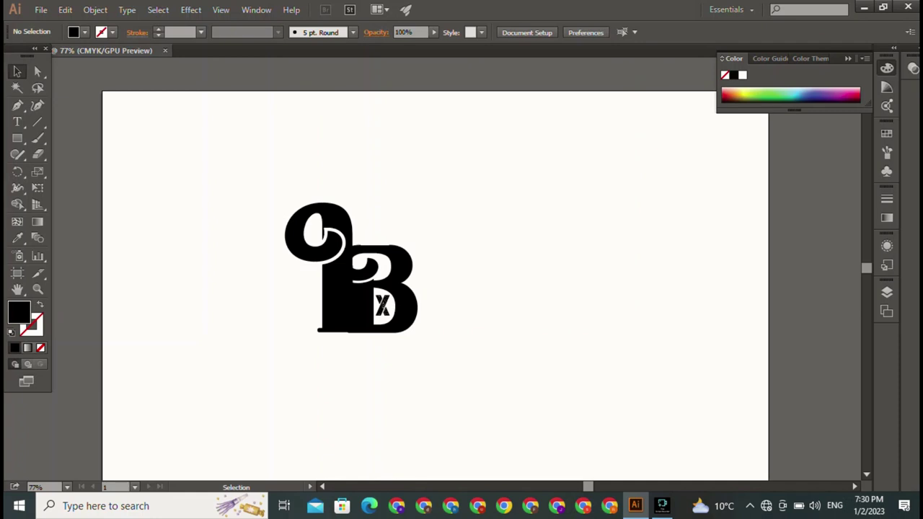
Step: Select all the artwork and move the monogram up and right toward top centre
key(ctrl+a)
drag(325, 288, 414, 219)
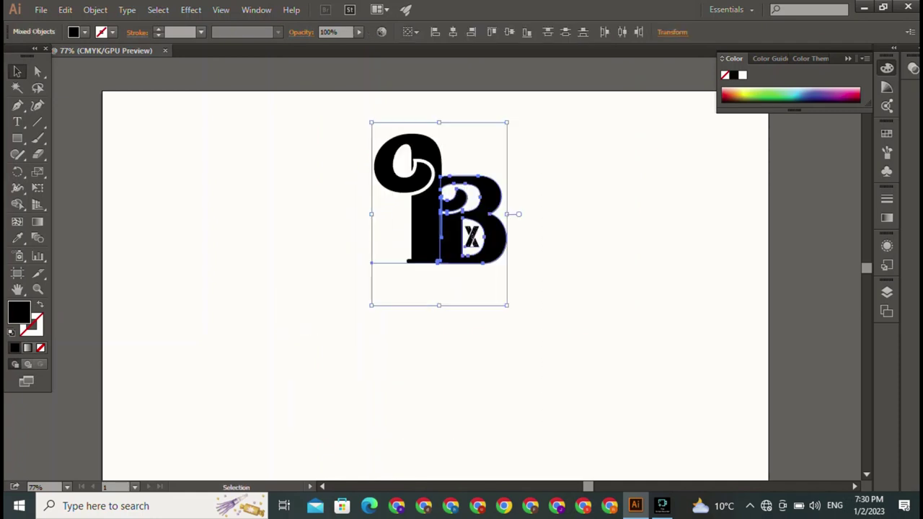
key(ctrl+shift+a)
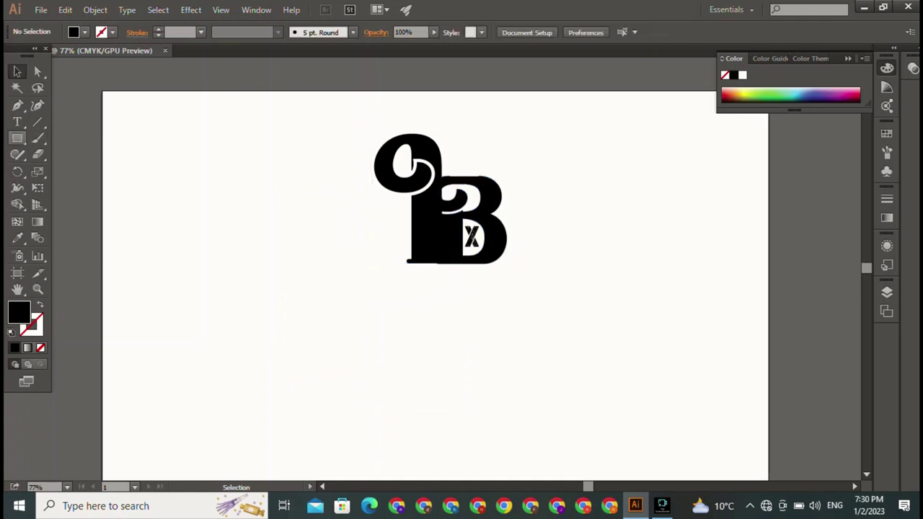
Step: Draw a thin black 409.091 × 6.494 pt bar just beneath the monogram
click(18, 138)
drag(288, 311, 545, 315)
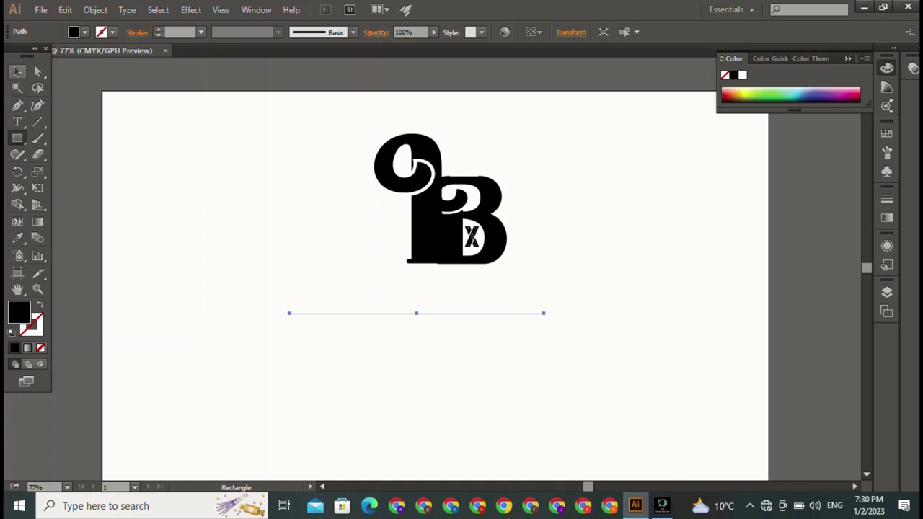
key(v)
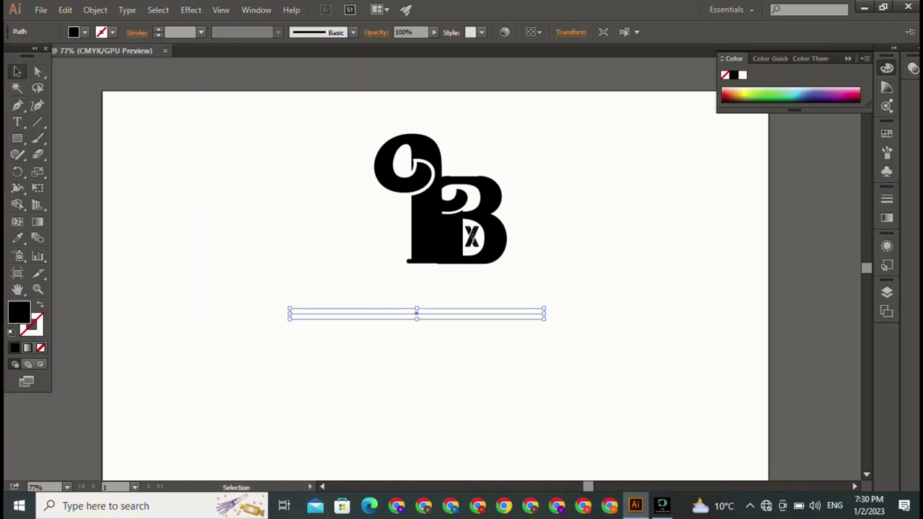
key(Up)
key(Up)
key(Up)
key(Up)
key(Up)
key(Up)
key(ctrl+shift+a)
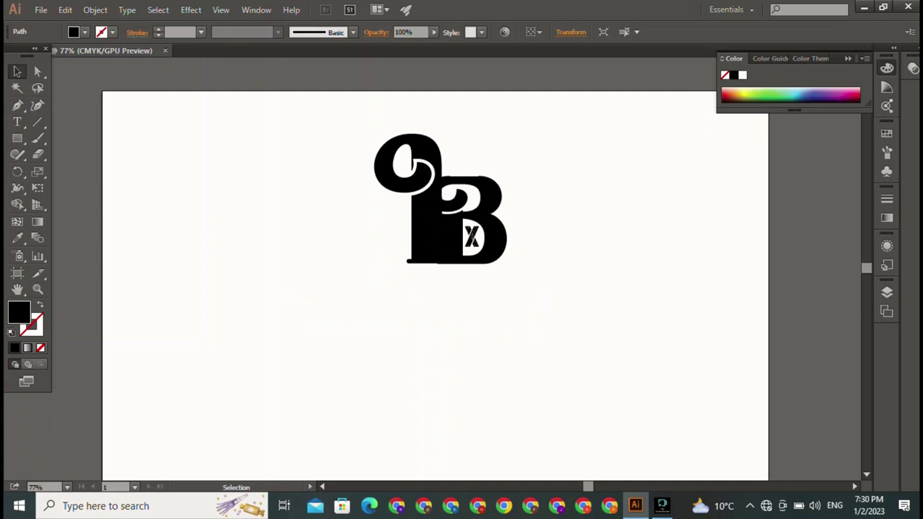
key(m)
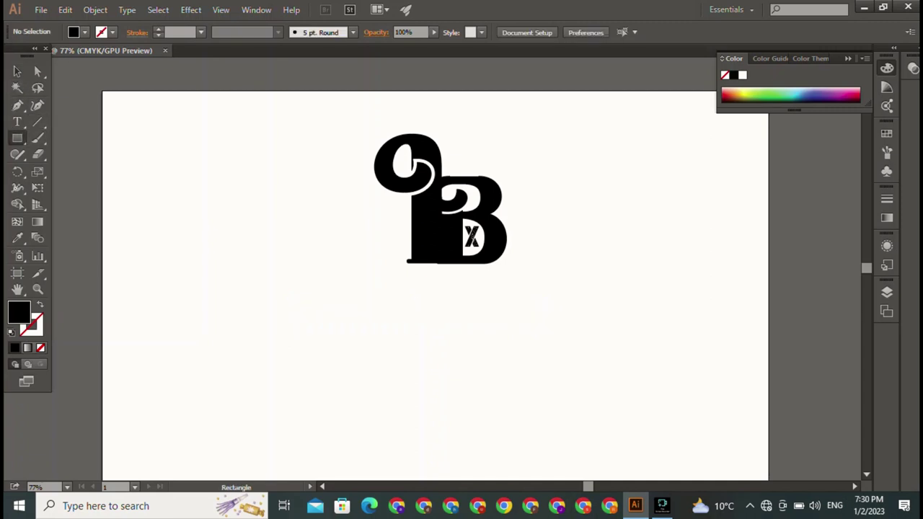
drag(350, 314, 564, 323)
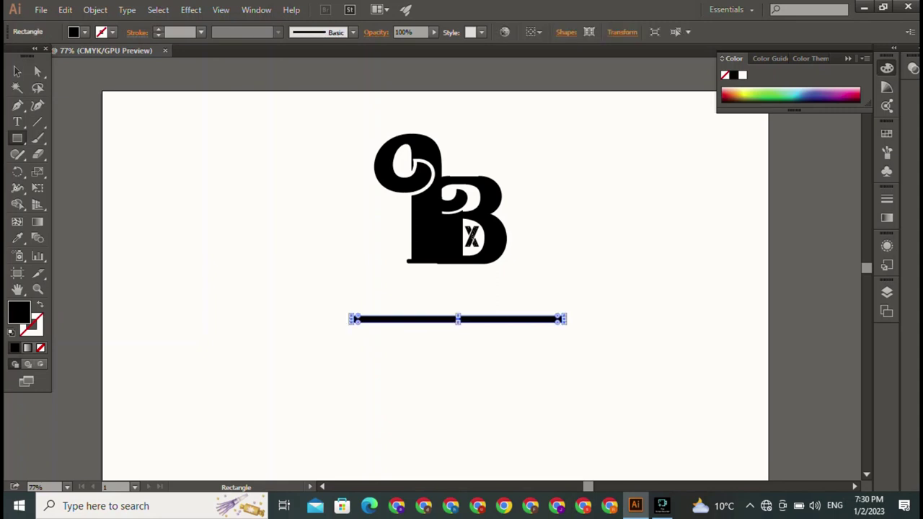
key(v)
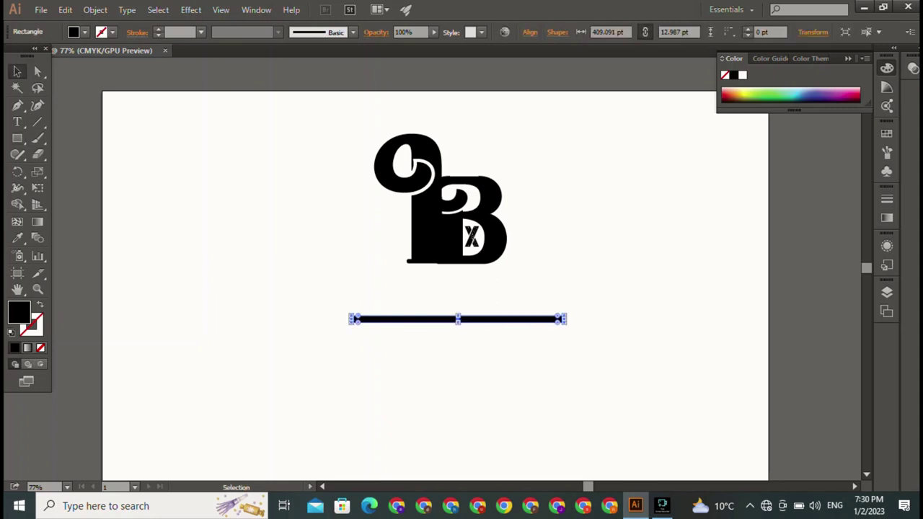
drag(457, 315, 449, 276)
Step: Lower the I and B letters slightly onto the underline bar
key(ctrl+shift+a)
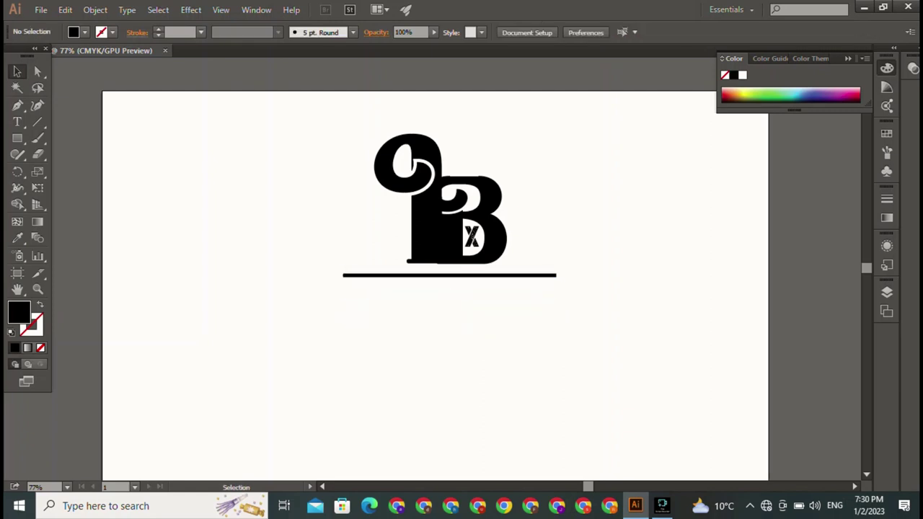
click(426, 231)
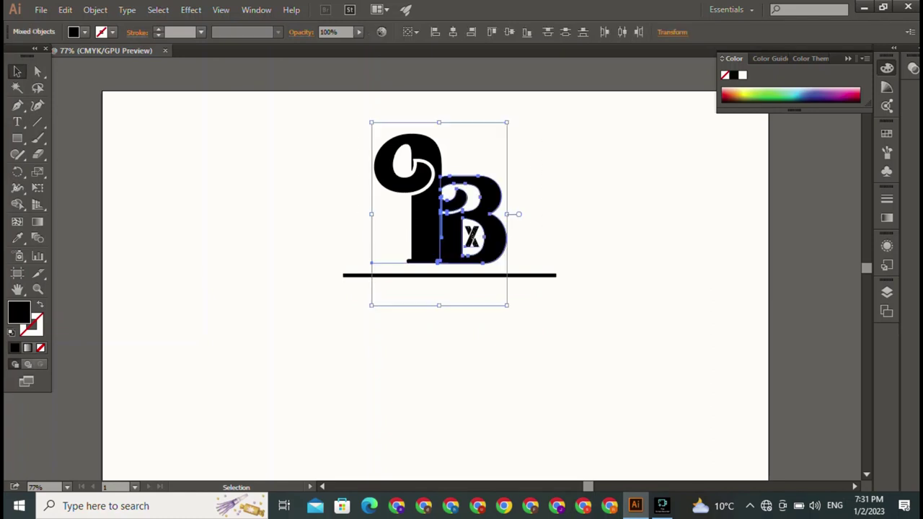
drag(425, 231, 425, 235)
key(ctrl+shift+a)
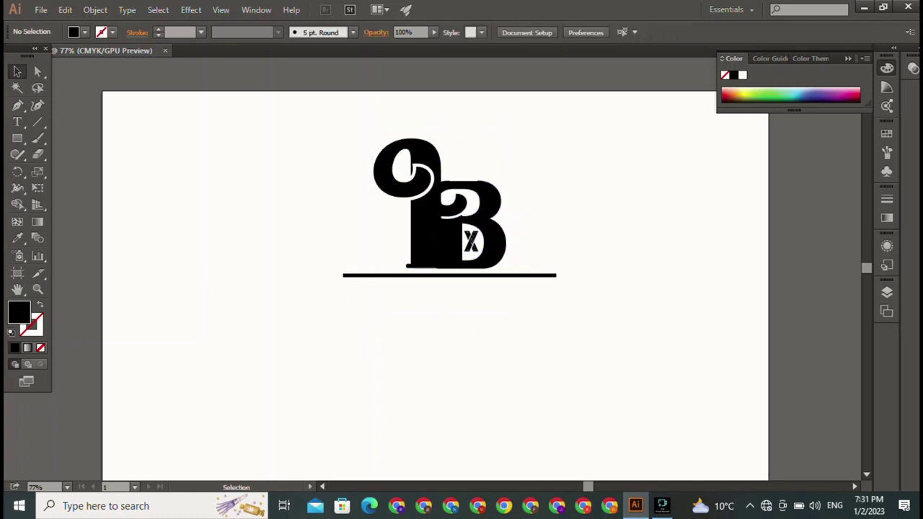
Step: Marquee-select both monogram letters and unite them into one shape
click(494, 216)
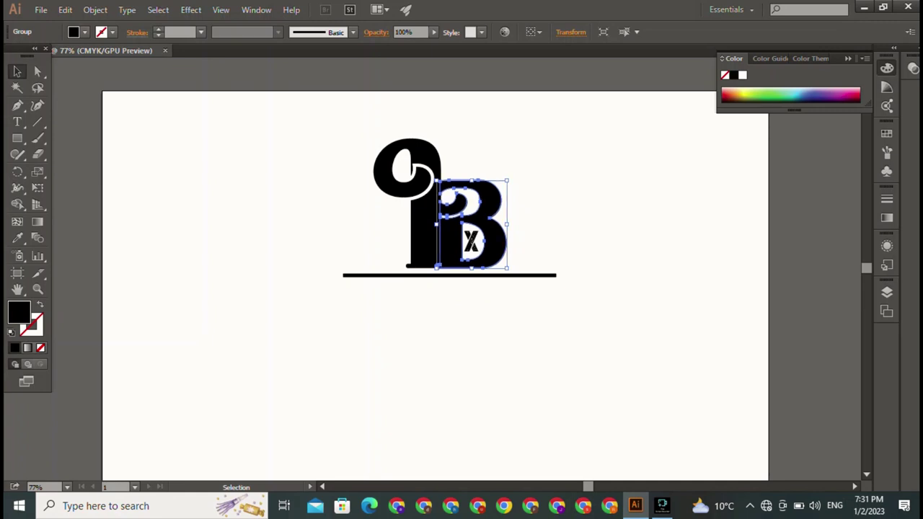
key(ctrl+shift+a)
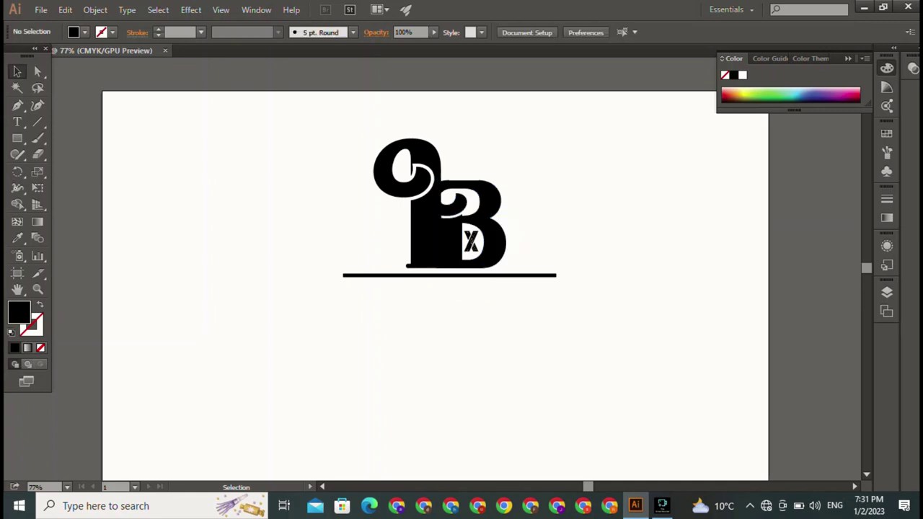
drag(361, 130, 497, 259)
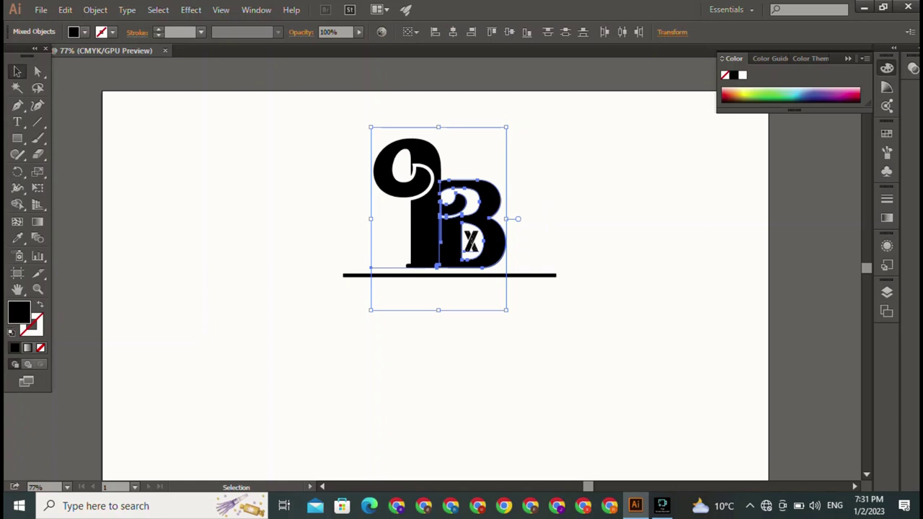
key(ctrl+shift+a)
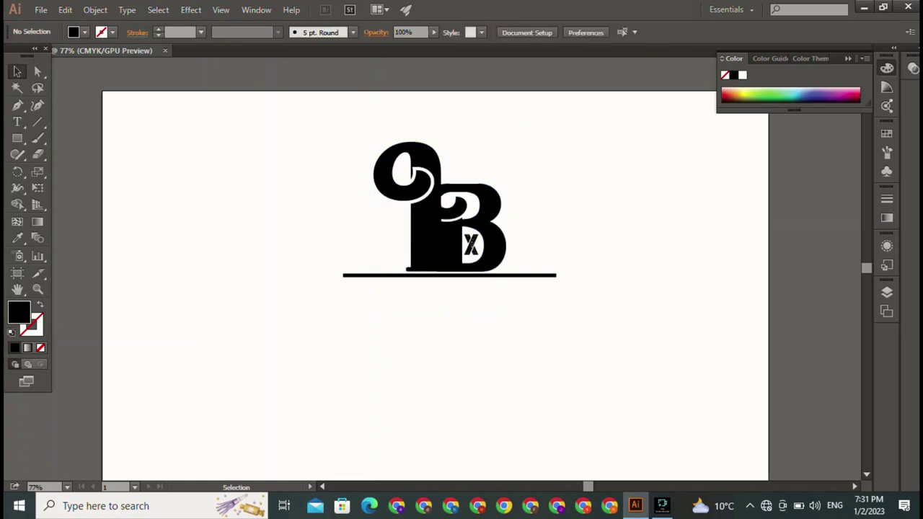
Step: Pick the Type tool to start caption text near the artboard's left edge
click(18, 122)
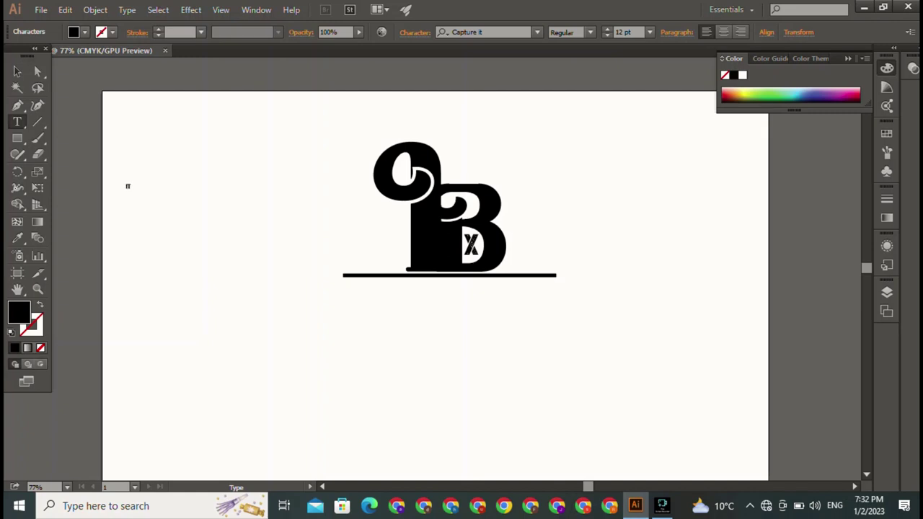
Step: Finish typing the caption 'xILLIx' and set it in OCR A Extended
text(x)
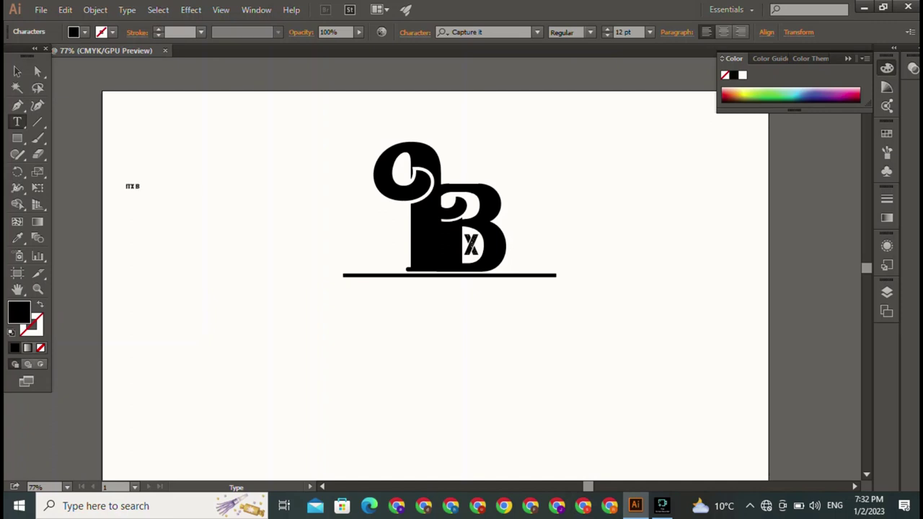
text(ILLI)
text(x)
key(Escape)
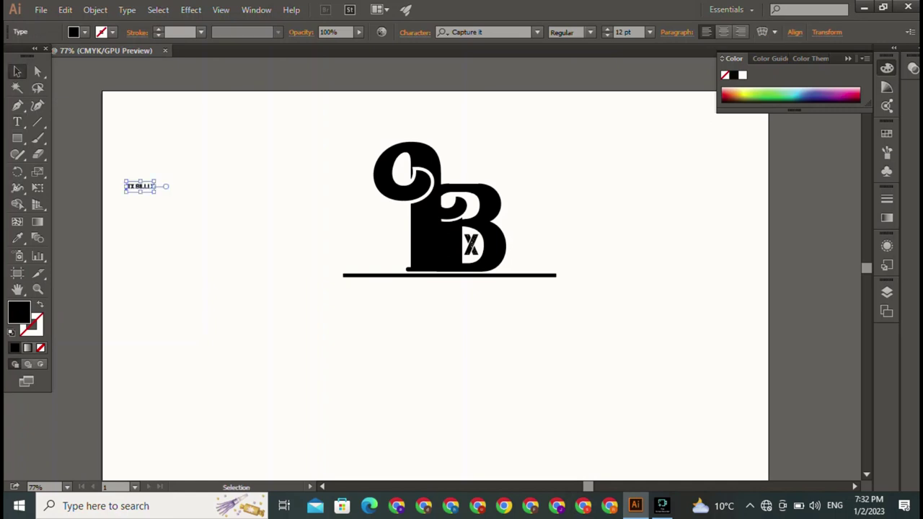
click(537, 32)
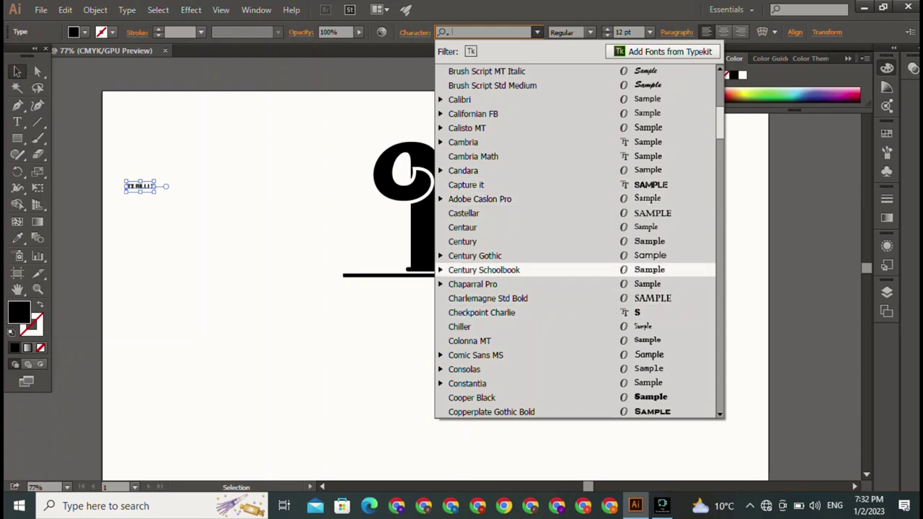
scroll(541, 317, down, 3)
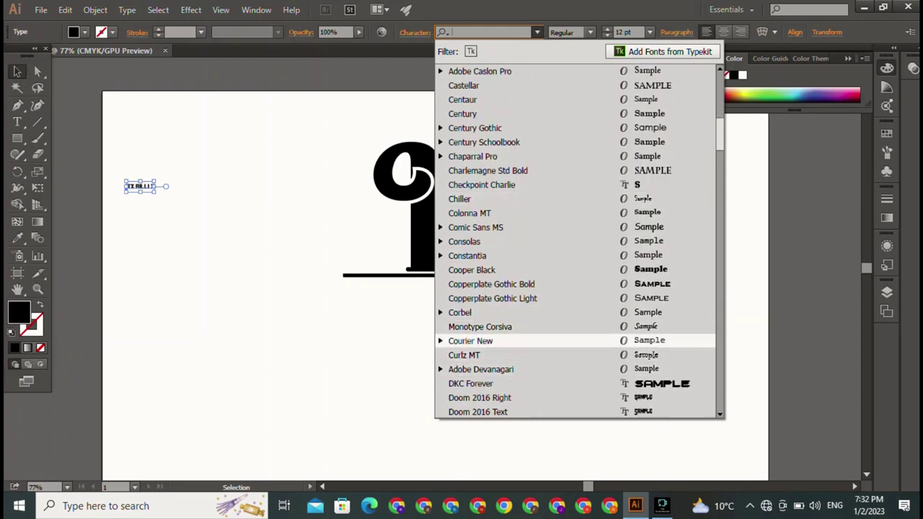
scroll(541, 288, down, 4)
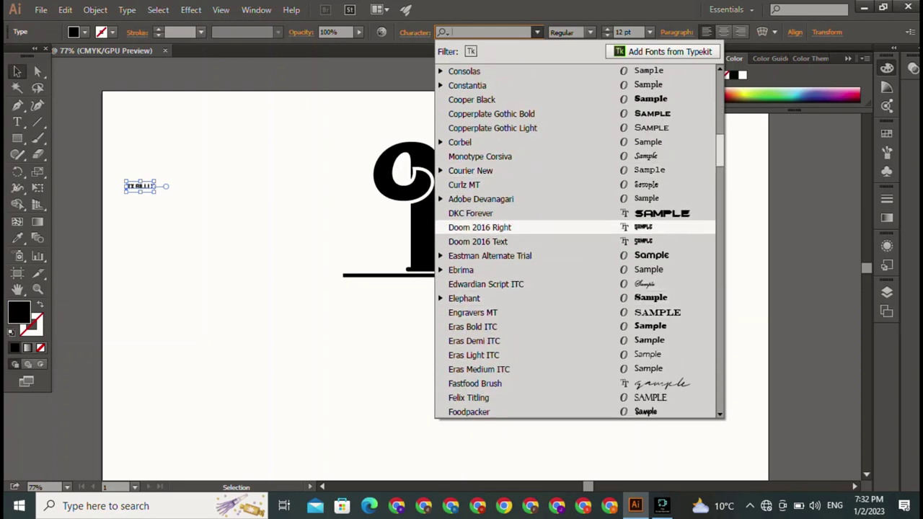
scroll(541, 346, down, 5)
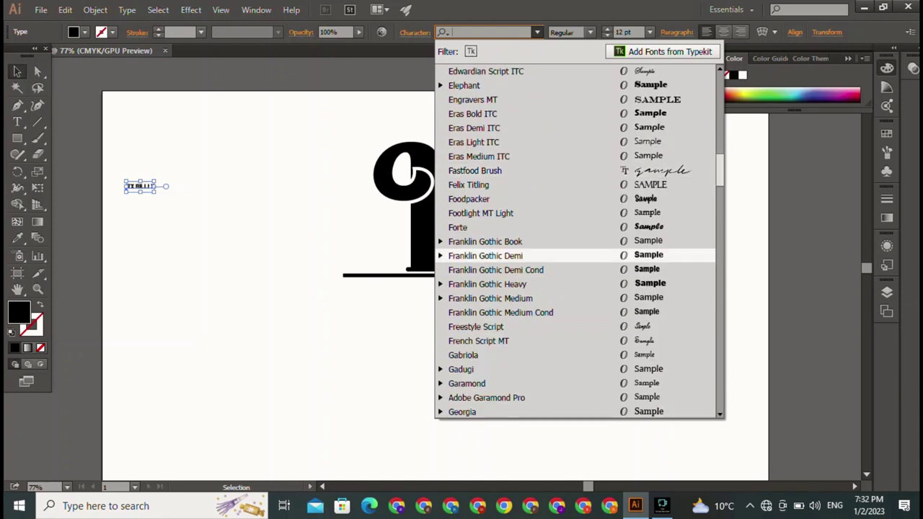
scroll(540, 256, down, 3)
scroll(540, 155, down, 3)
scroll(540, 128, down, 2)
scroll(541, 170, down, 2)
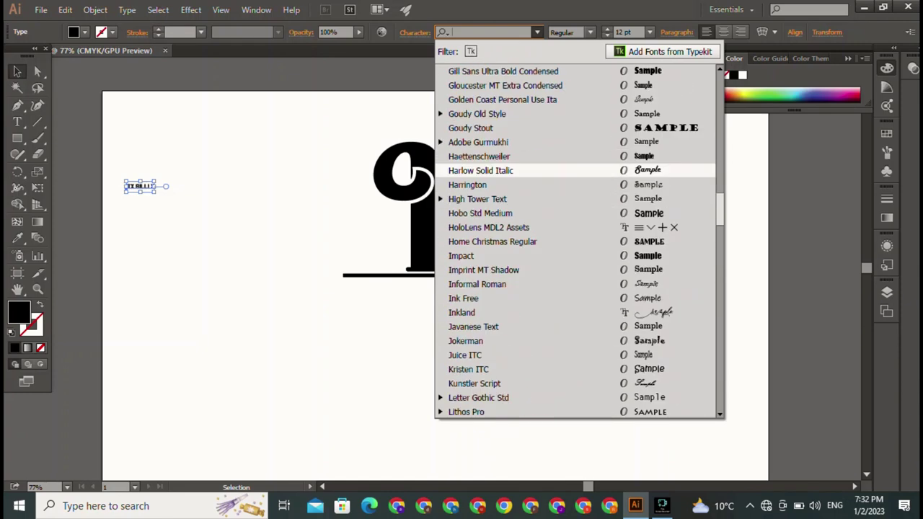
scroll(540, 170, down, 3)
scroll(541, 181, down, 2)
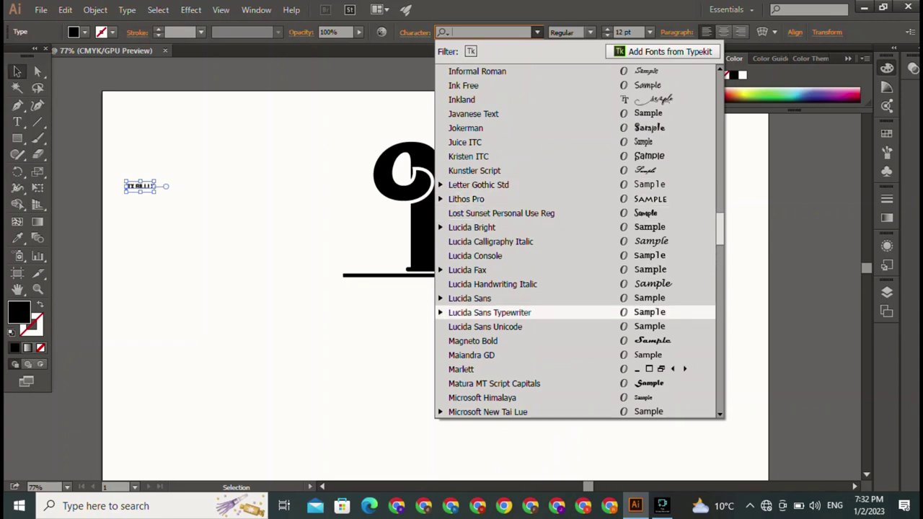
scroll(540, 312, down, 3)
scroll(540, 252, down, 6)
scroll(541, 142, up, 1)
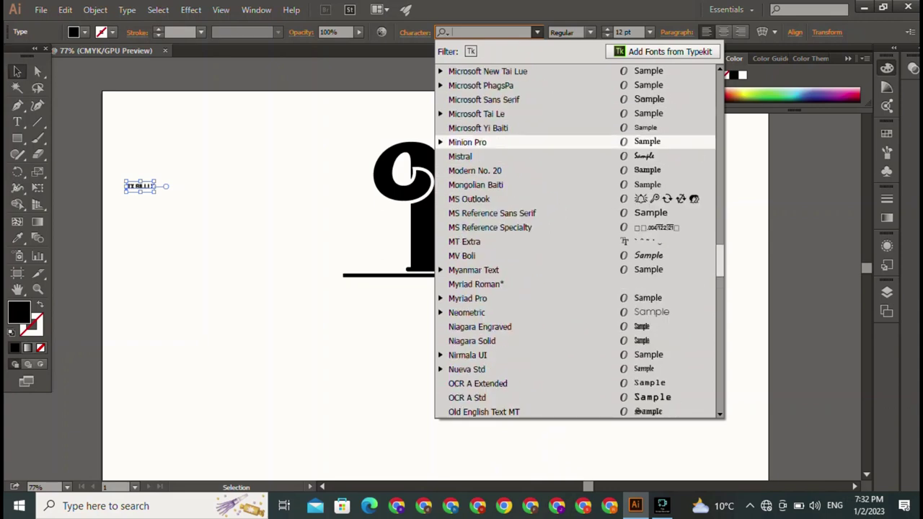
scroll(541, 170, up, 1)
scroll(541, 256, up, 2)
scroll(541, 297, up, 1)
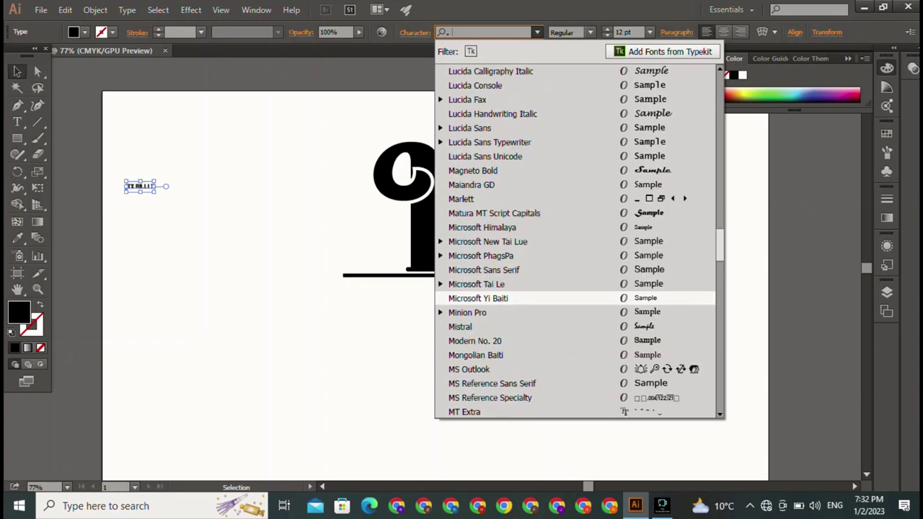
scroll(540, 142, up, 1)
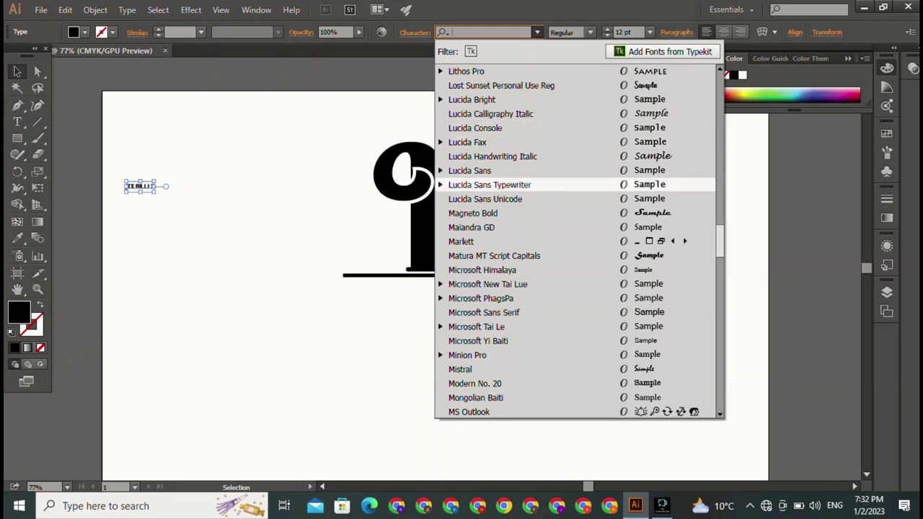
scroll(540, 184, down, 3)
scroll(541, 170, down, 2)
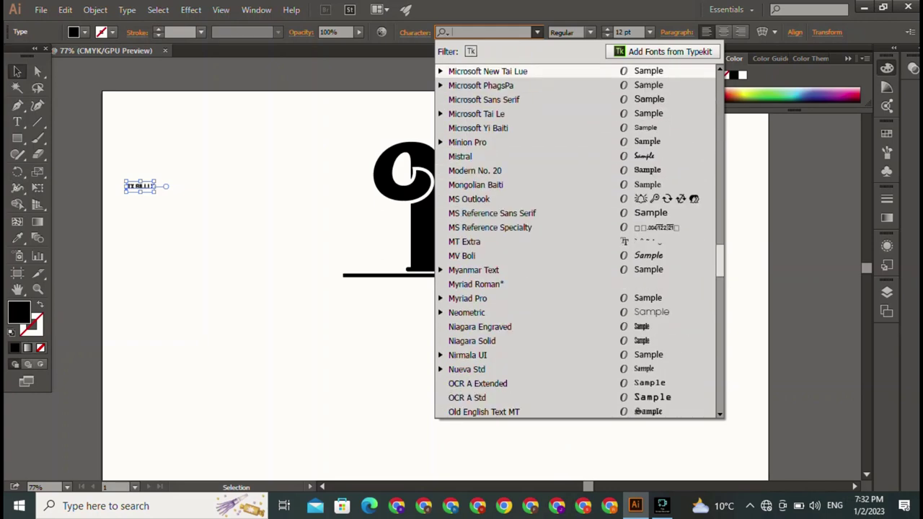
scroll(541, 241, down, 2)
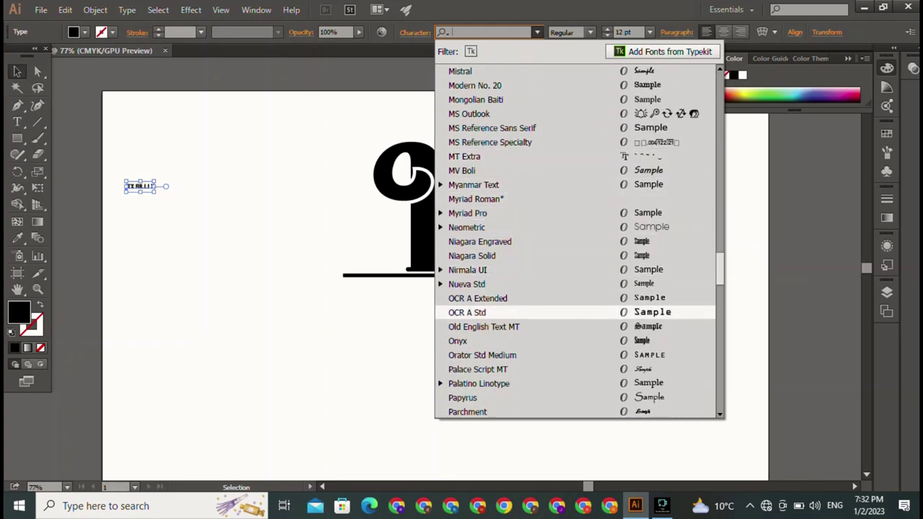
click(477, 298)
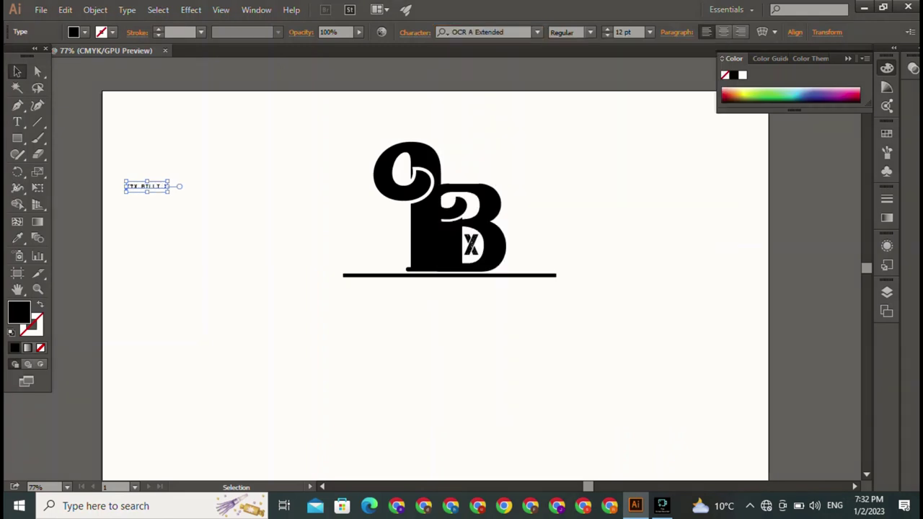
Step: Enlarge the caption to about 93 pt and move it below the logo
drag(169, 192, 325, 261)
click(147, 186)
shift+click(147, 186)
shift+click(146, 186)
drag(169, 191, 448, 247)
drag(317, 231, 465, 344)
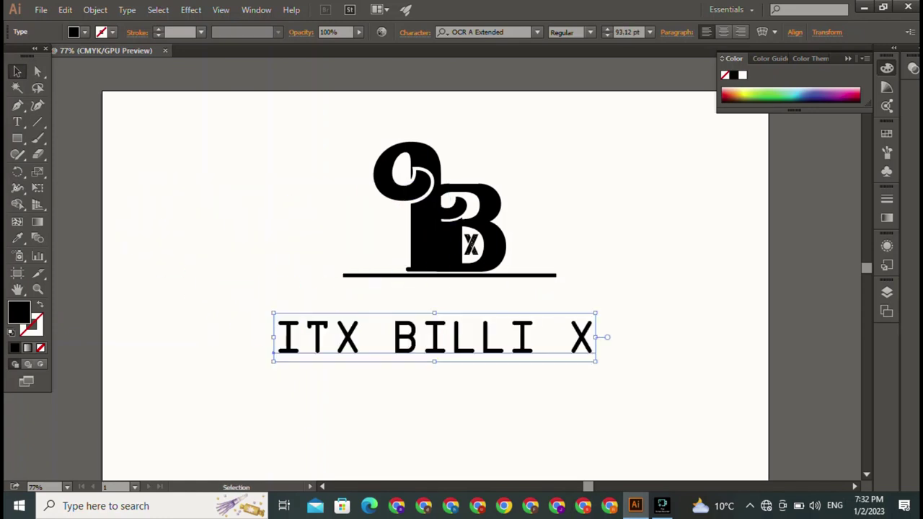
Step: Squash and narrow the caption to fit just beneath the underline bar
mouse_move(434, 313)
mouse_down()
mouse_move(433, 336)
mouse_move(458, 312)
mouse_up()
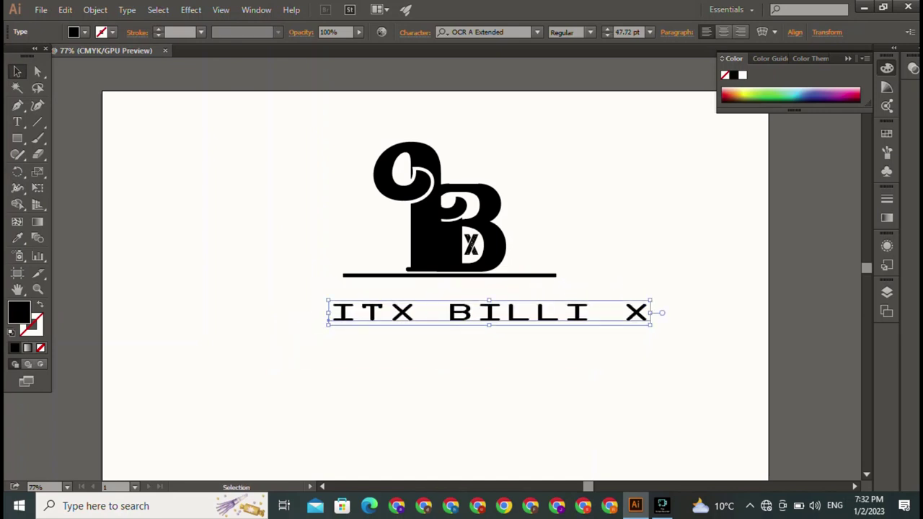
drag(651, 312, 566, 312)
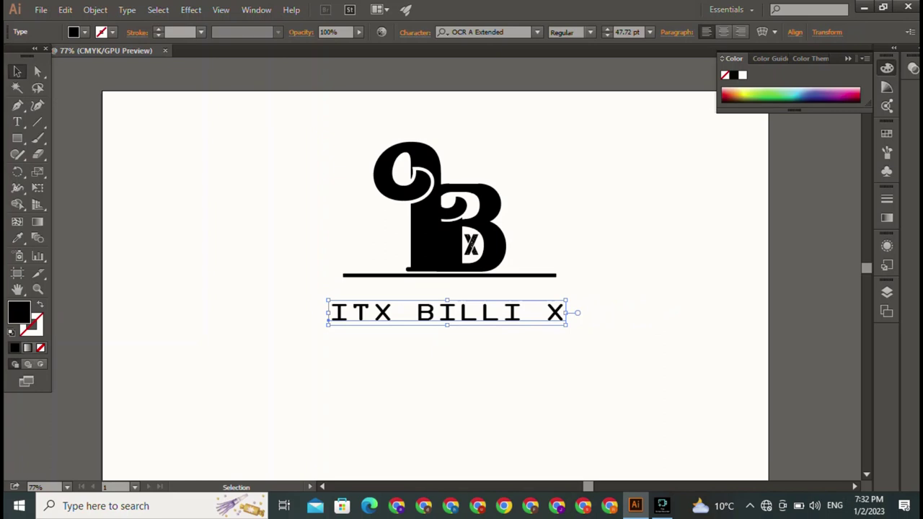
drag(328, 312, 364, 312)
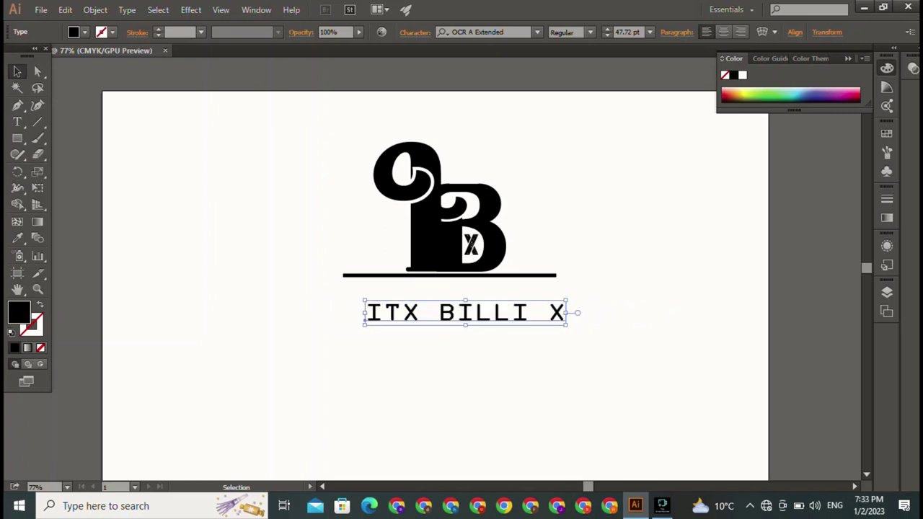
drag(462, 312, 450, 293)
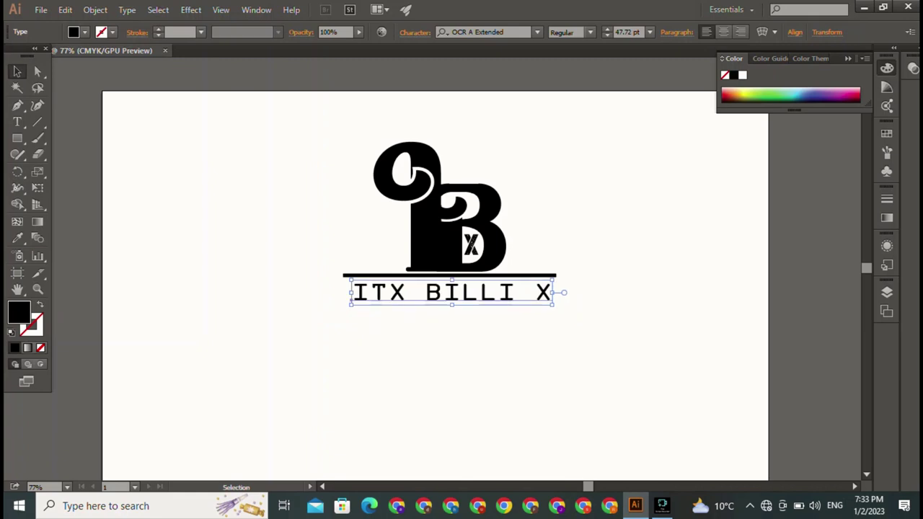
Step: Select all the caption's characters and set them to 18 pt
key(t)
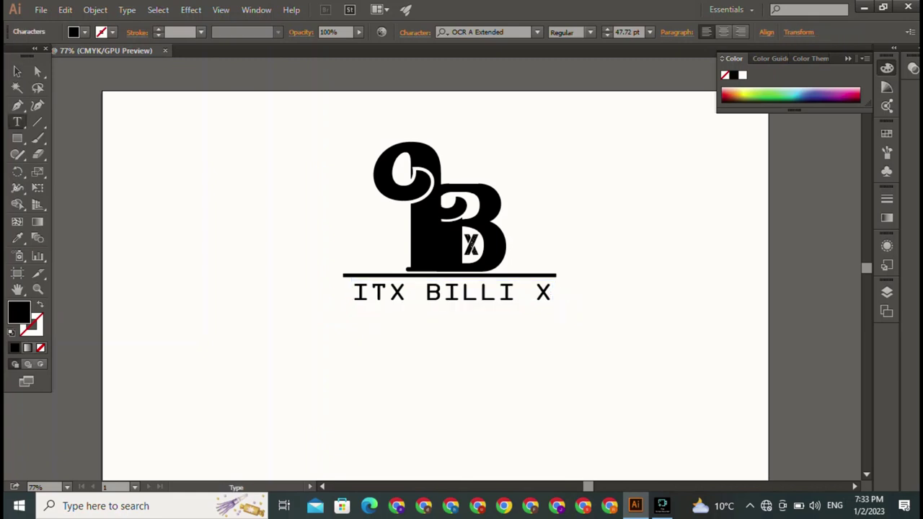
key(ctrl+a)
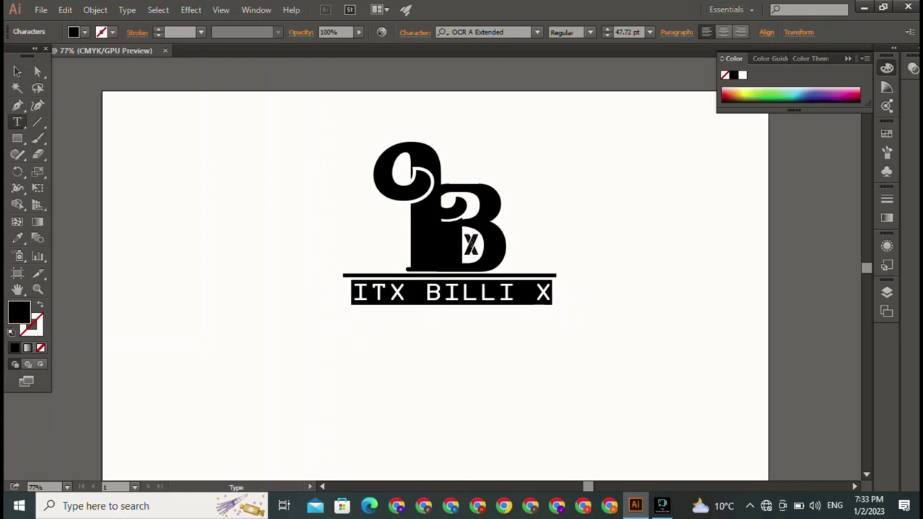
click(766, 32)
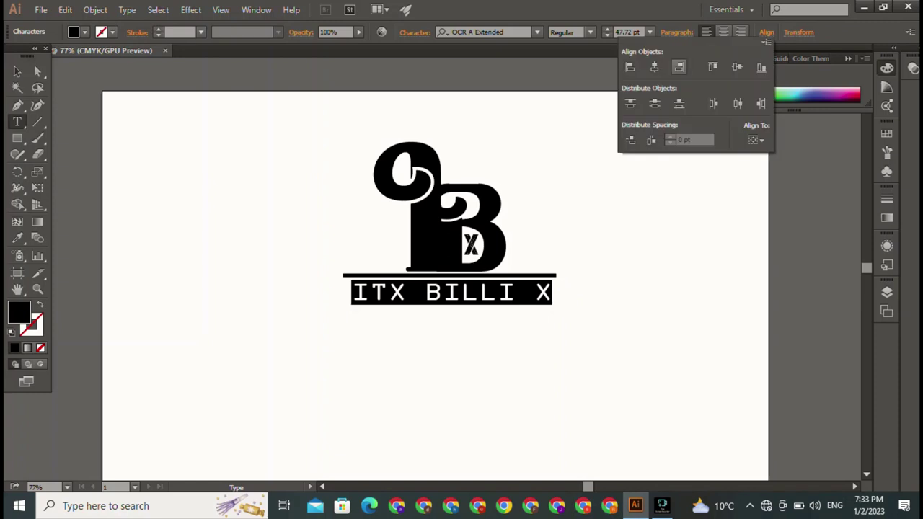
click(798, 31)
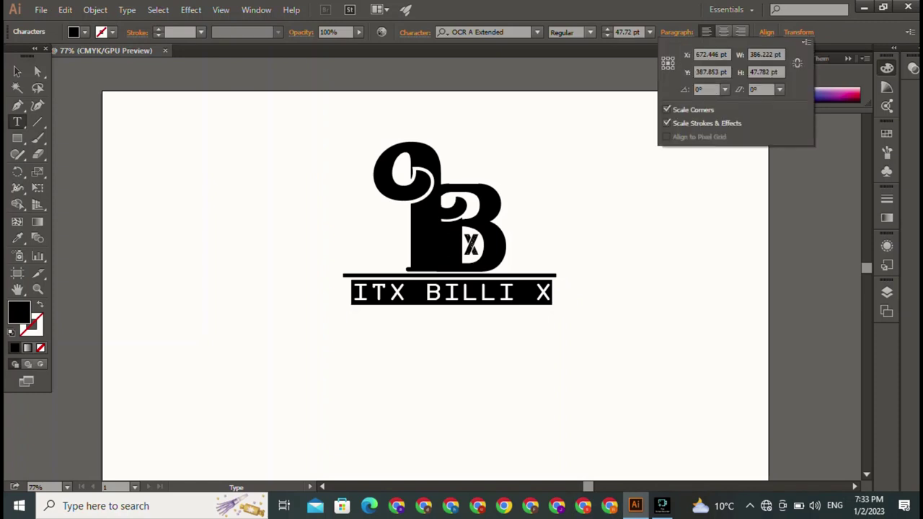
click(649, 32)
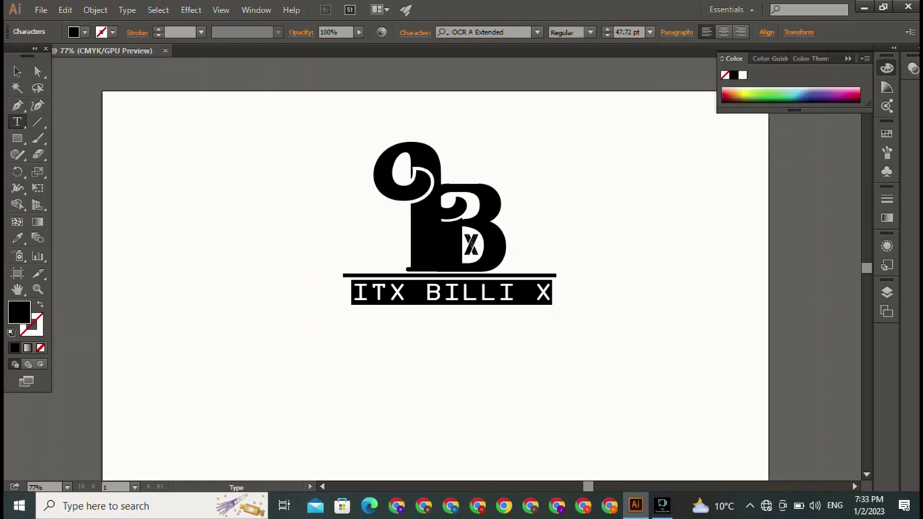
click(648, 31)
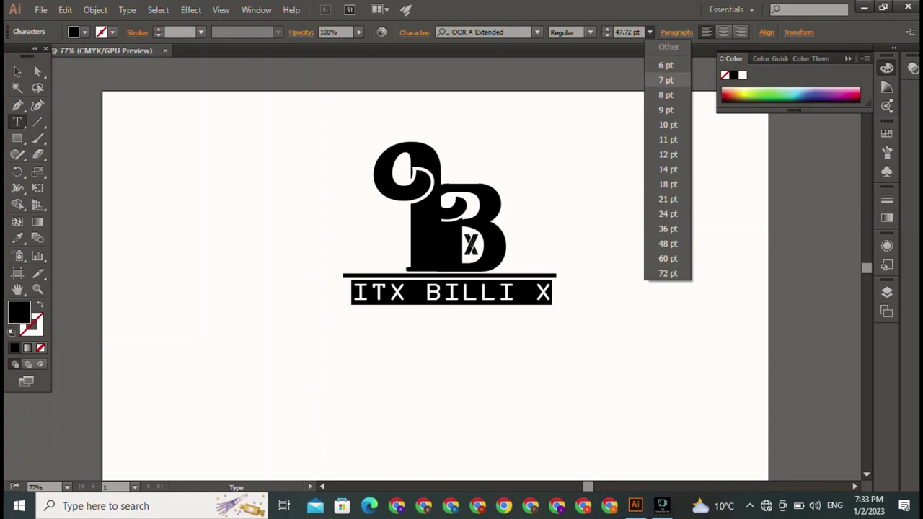
click(668, 184)
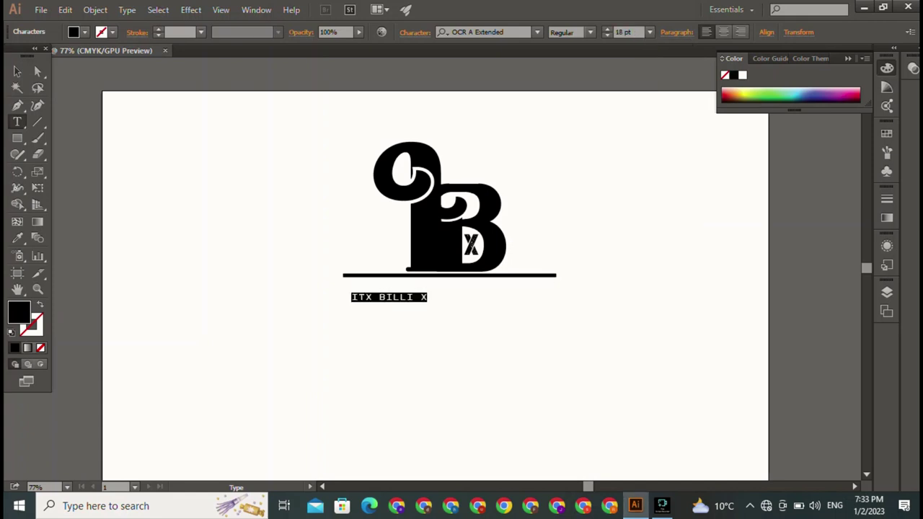
key(Escape)
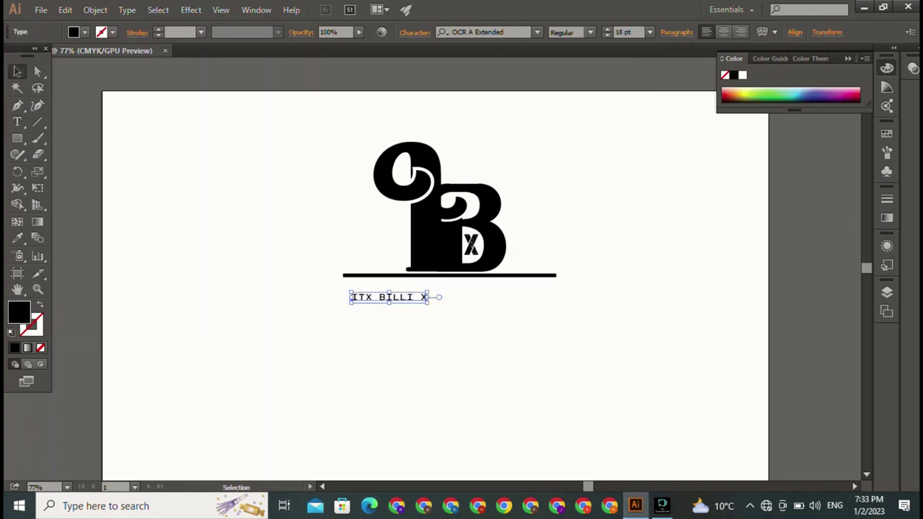
Step: Stretch the caption to about 42.22 pt so it spans the underline bar
drag(428, 297, 552, 297)
drag(451, 291, 451, 286)
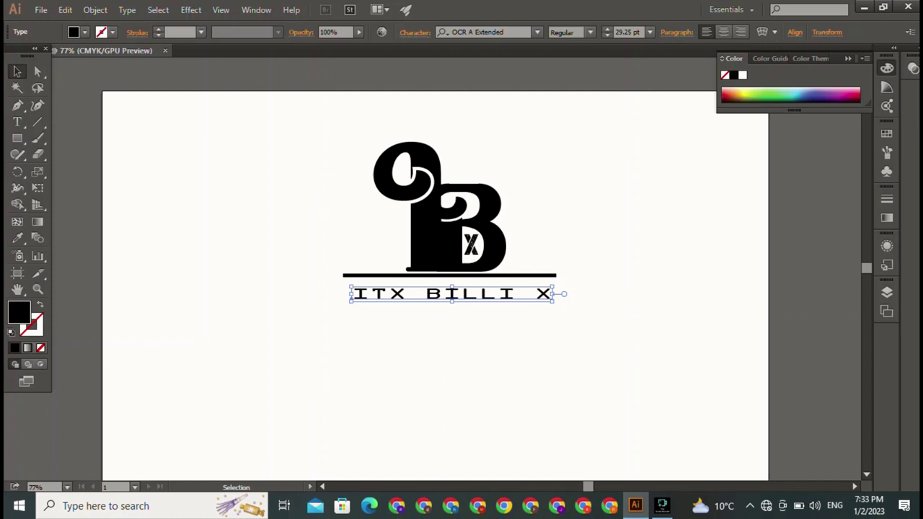
drag(447, 294, 433, 294)
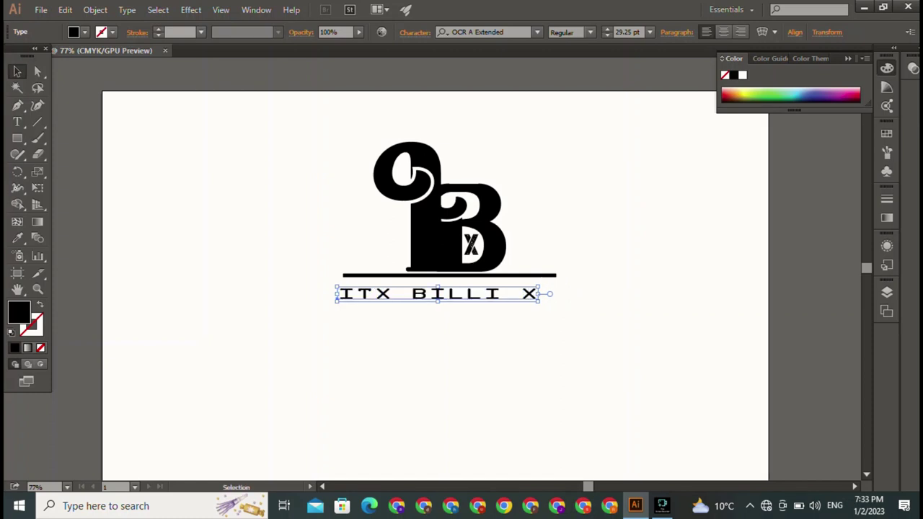
drag(538, 293, 560, 294)
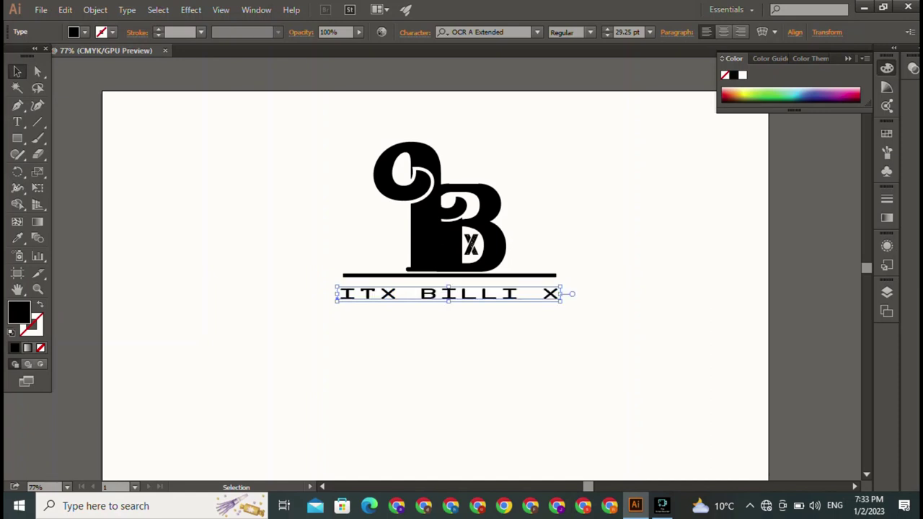
drag(447, 294, 447, 291)
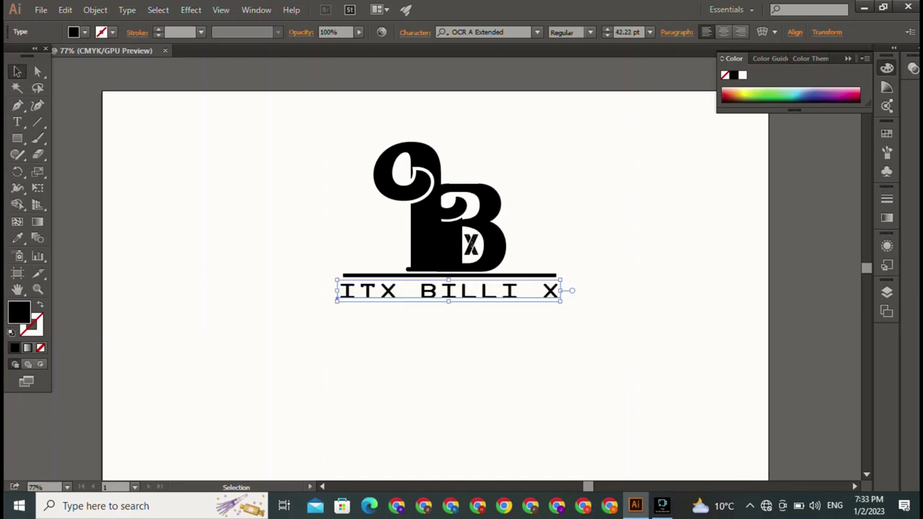
click(612, 375)
Step: Adjust the caption's paragraph Space After setting up and back down
click(447, 292)
click(676, 32)
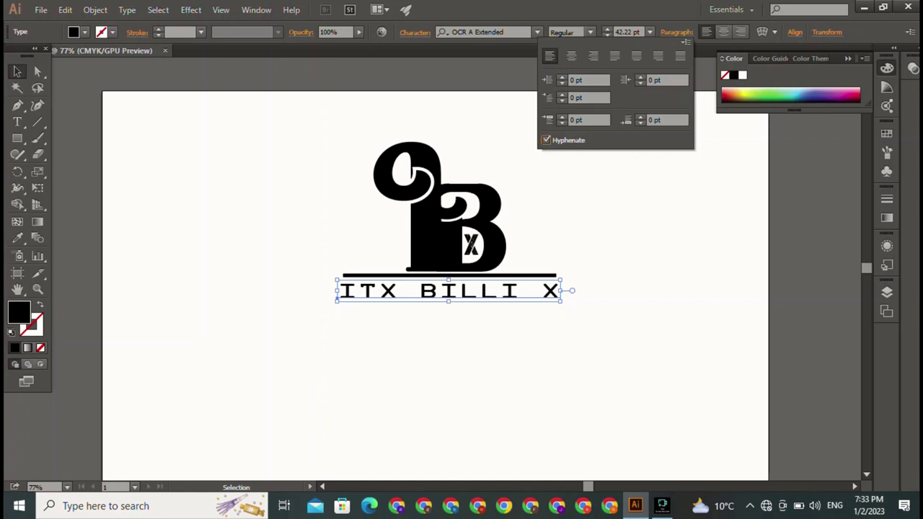
click(640, 116)
click(641, 116)
click(641, 124)
click(640, 123)
click(640, 124)
click(640, 123)
click(640, 123)
click(640, 123)
key(Escape)
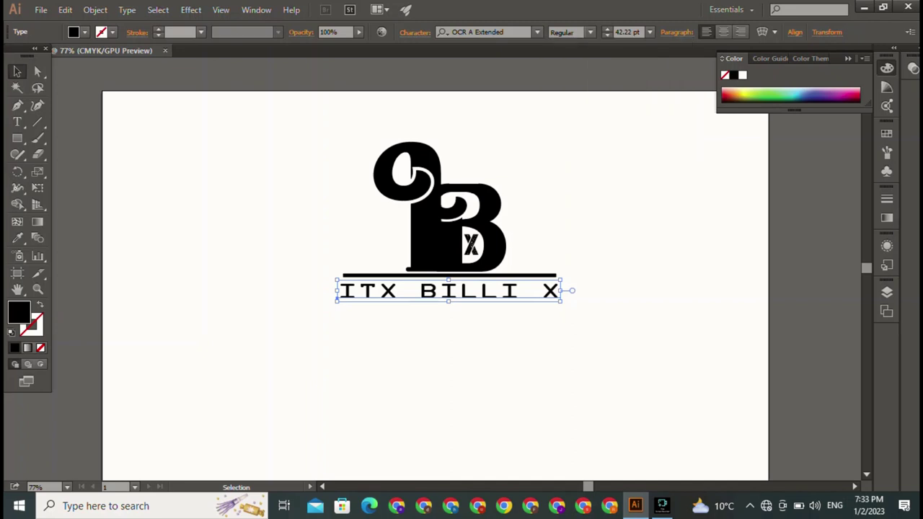
Step: Delete the stray space inside ITX and narrow the caption slightly
double_click(354, 291)
click(354, 290)
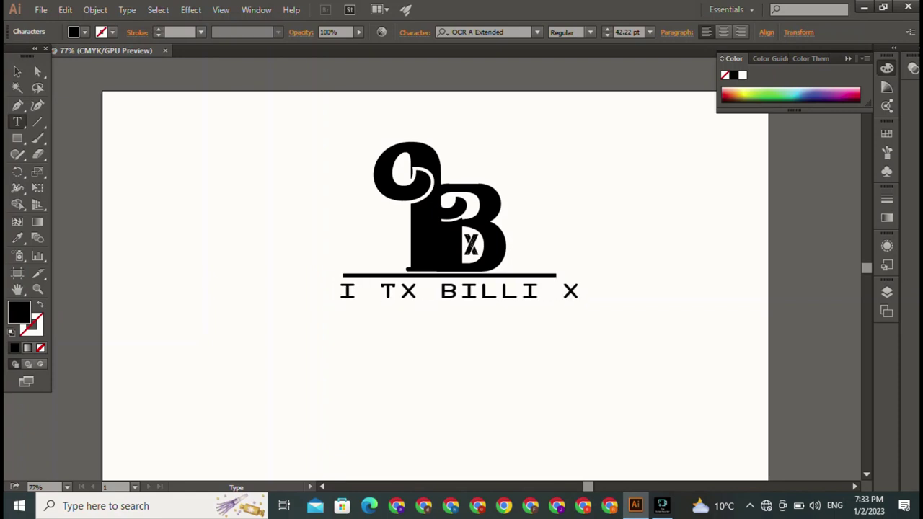
key(BackSpace)
key(Escape)
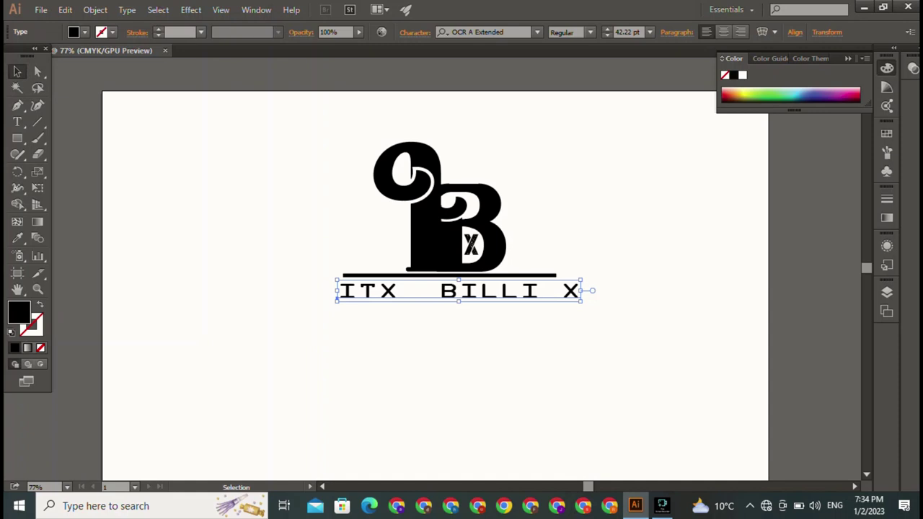
drag(581, 290, 556, 290)
key(ctrl+shift+a)
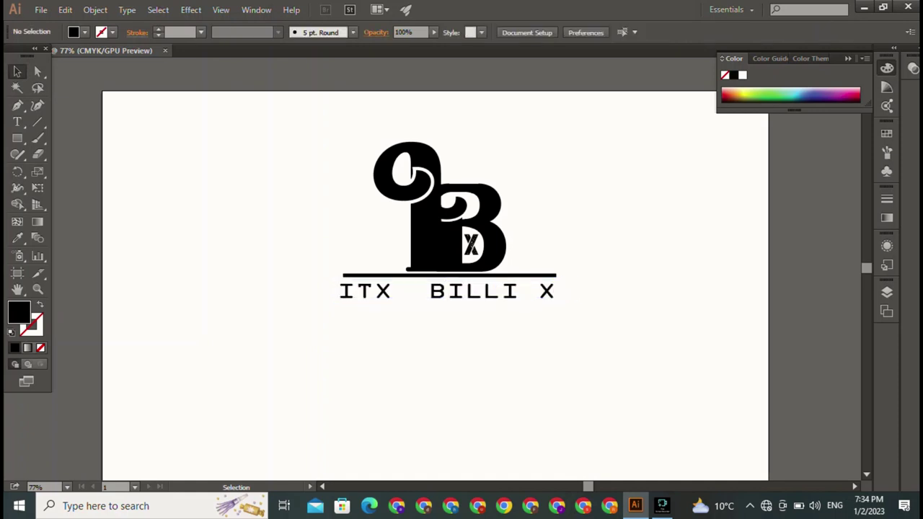
Step: Shorten the ITX BILLI X caption to 31.84 pt high and narrow both ends
click(447, 290)
drag(338, 290, 346, 290)
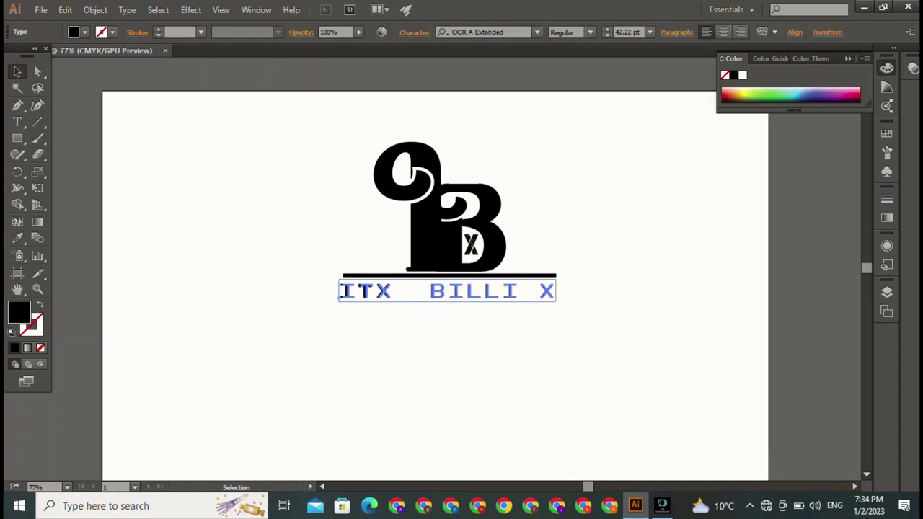
key(ctrl+shift+a)
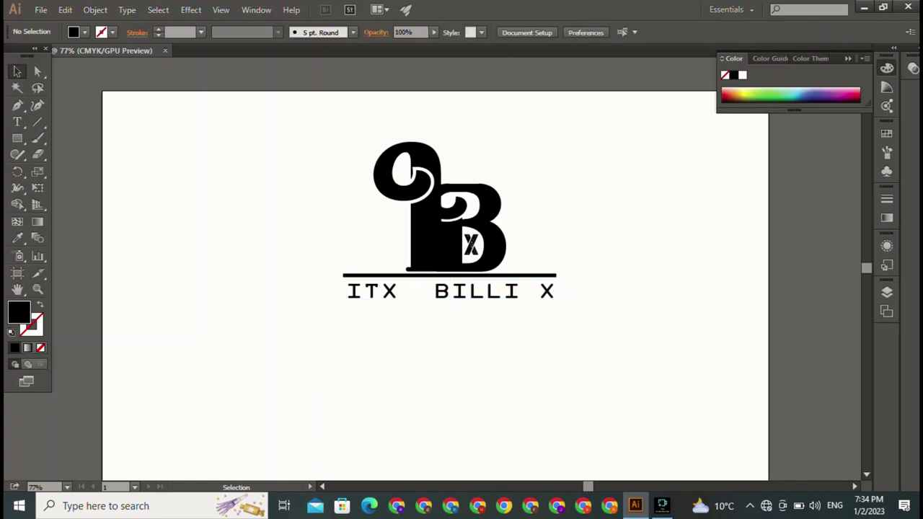
click(447, 290)
drag(450, 301, 449, 296)
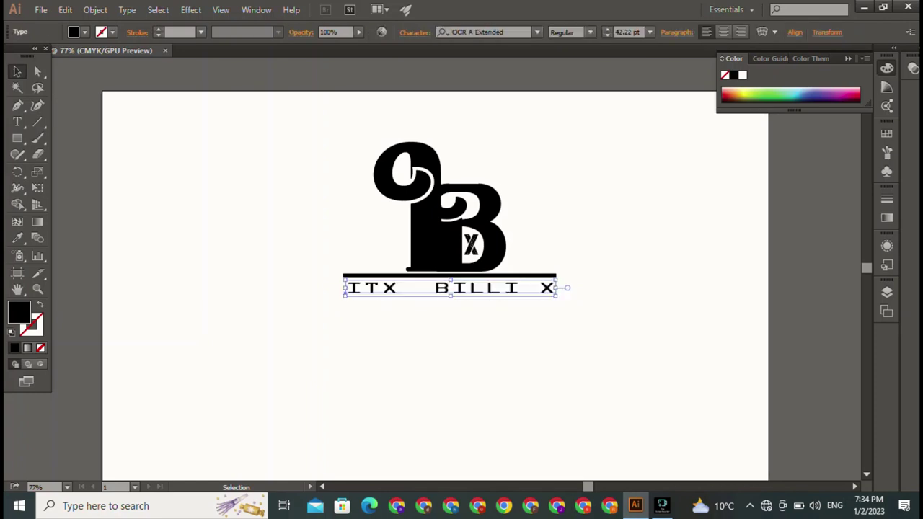
drag(555, 288, 547, 287)
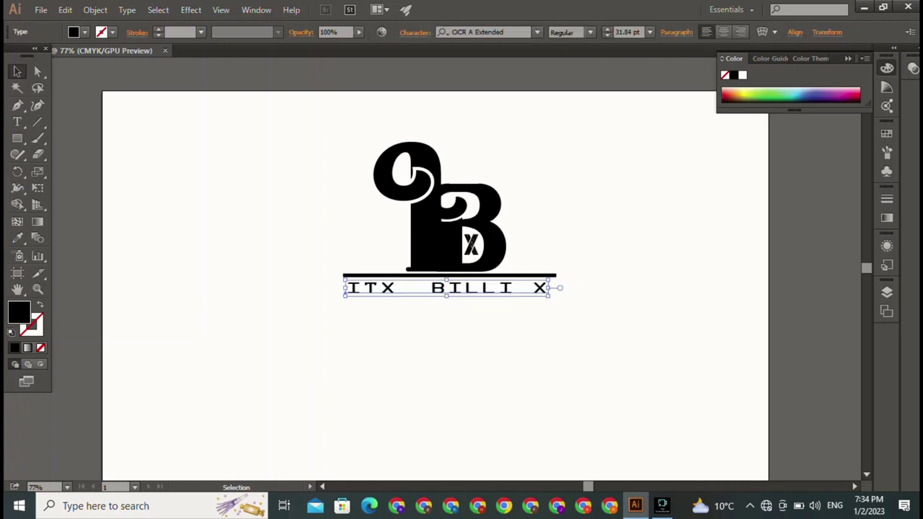
key(ctrl+shift+a)
click(447, 288)
drag(345, 288, 371, 288)
key(ctrl+shift+a)
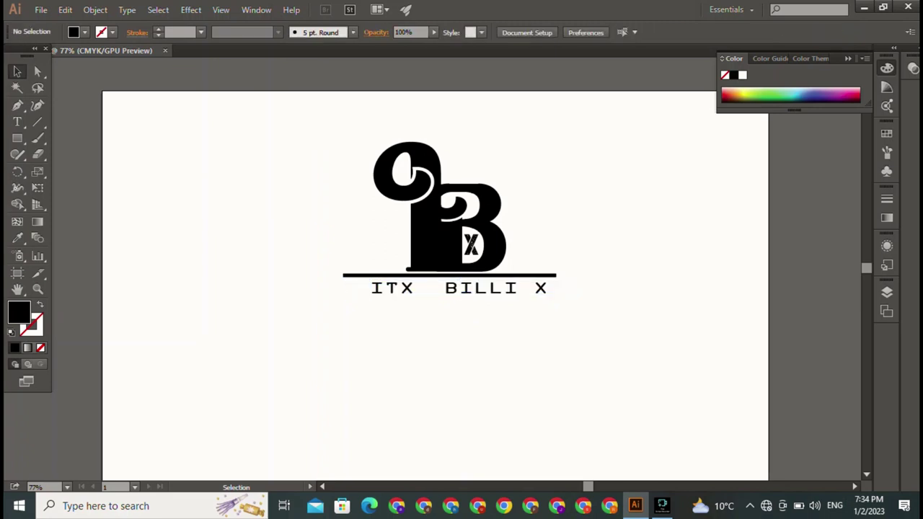
drag(447, 287, 441, 287)
key(ctrl+shift+a)
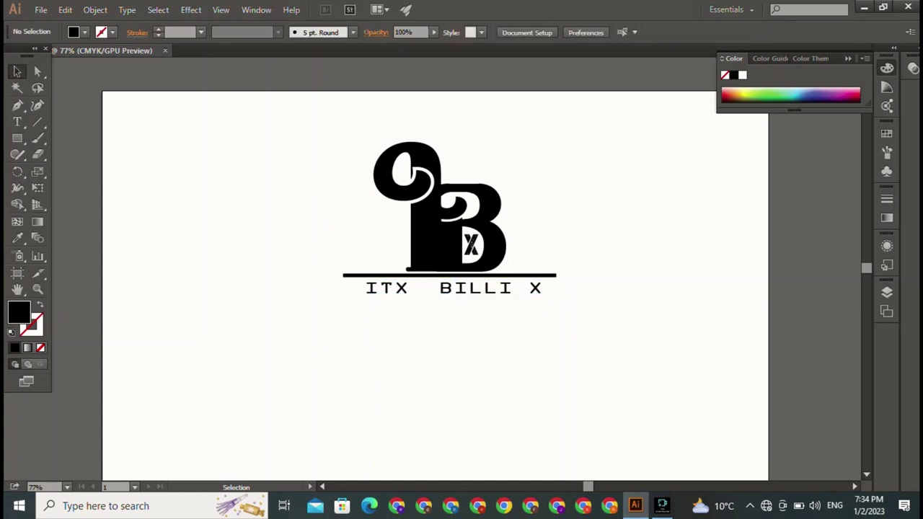
Step: Stretch the caption to span the underline bar, then trim its right end slightly
click(453, 288)
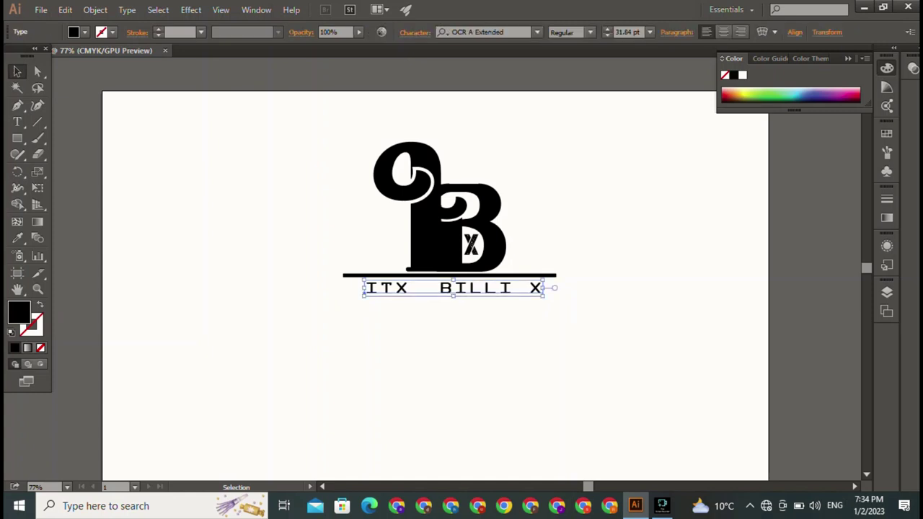
drag(364, 288, 344, 288)
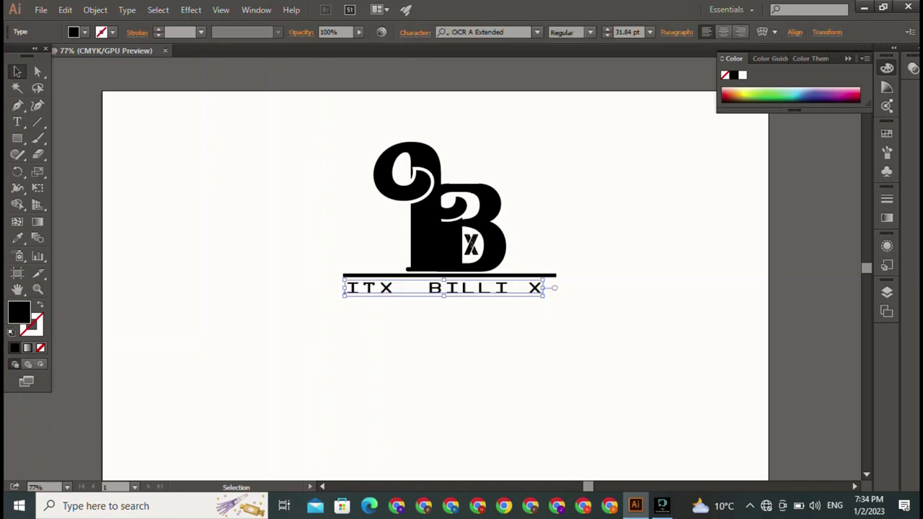
drag(544, 287, 560, 287)
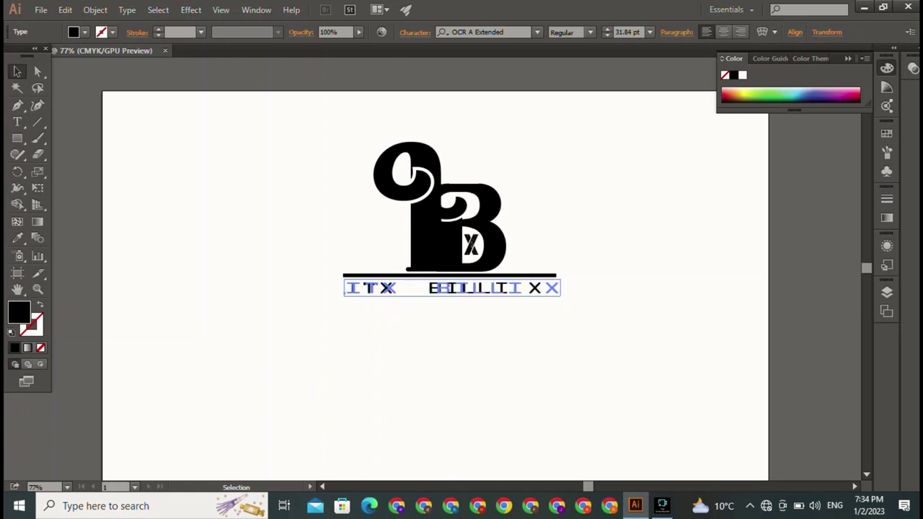
key(ctrl+shift+a)
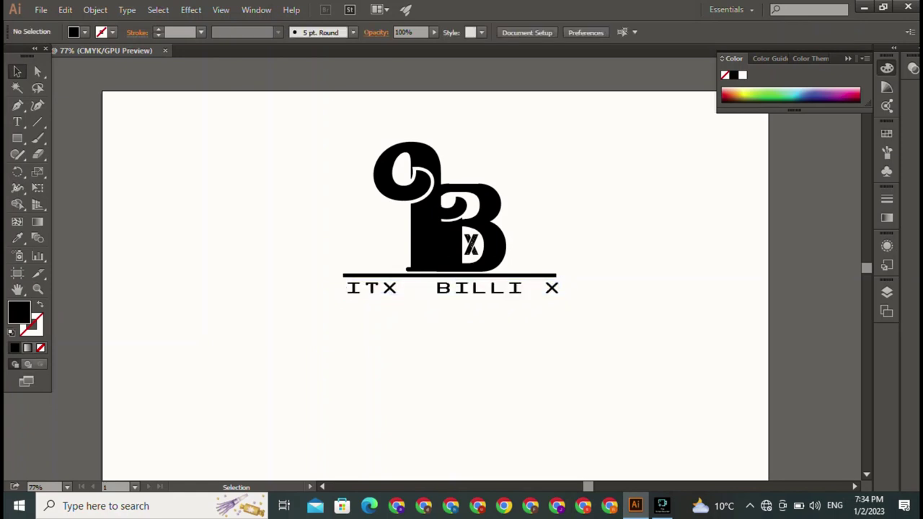
click(453, 288)
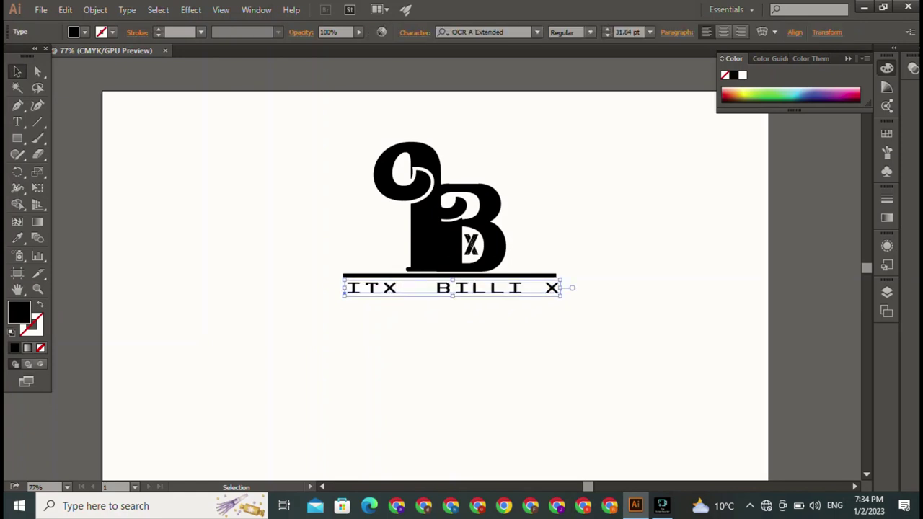
drag(560, 287, 557, 287)
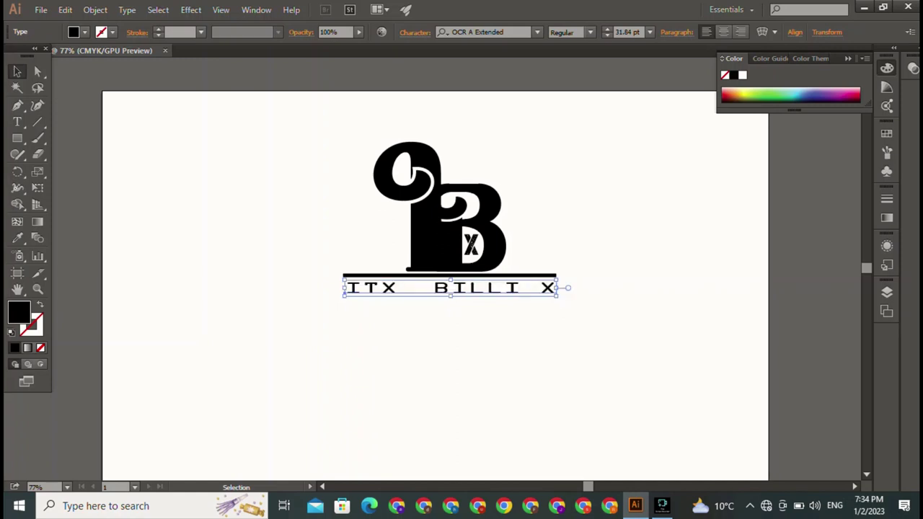
key(ctrl+shift+a)
Step: Pull the B out of the monogram, down and right below the caption's right end
click(346, 289)
key(ctrl+shift+a)
drag(490, 216, 577, 321)
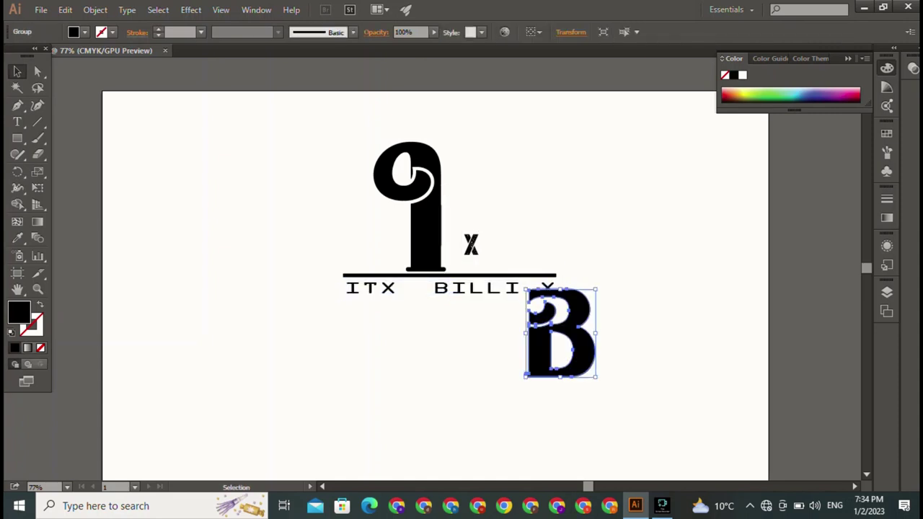